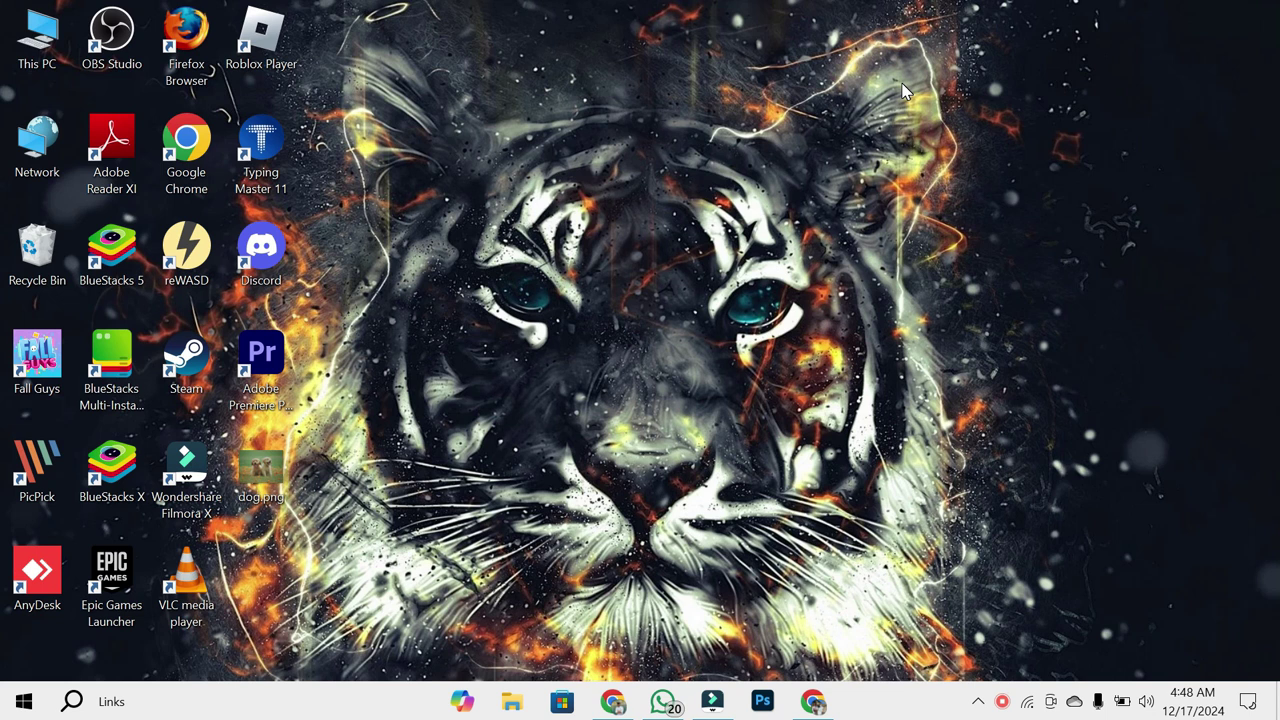
# Step: Load capcut.com in a new Chrome tab
pyautogui.click(812, 703)
pyautogui.click(616, 704)
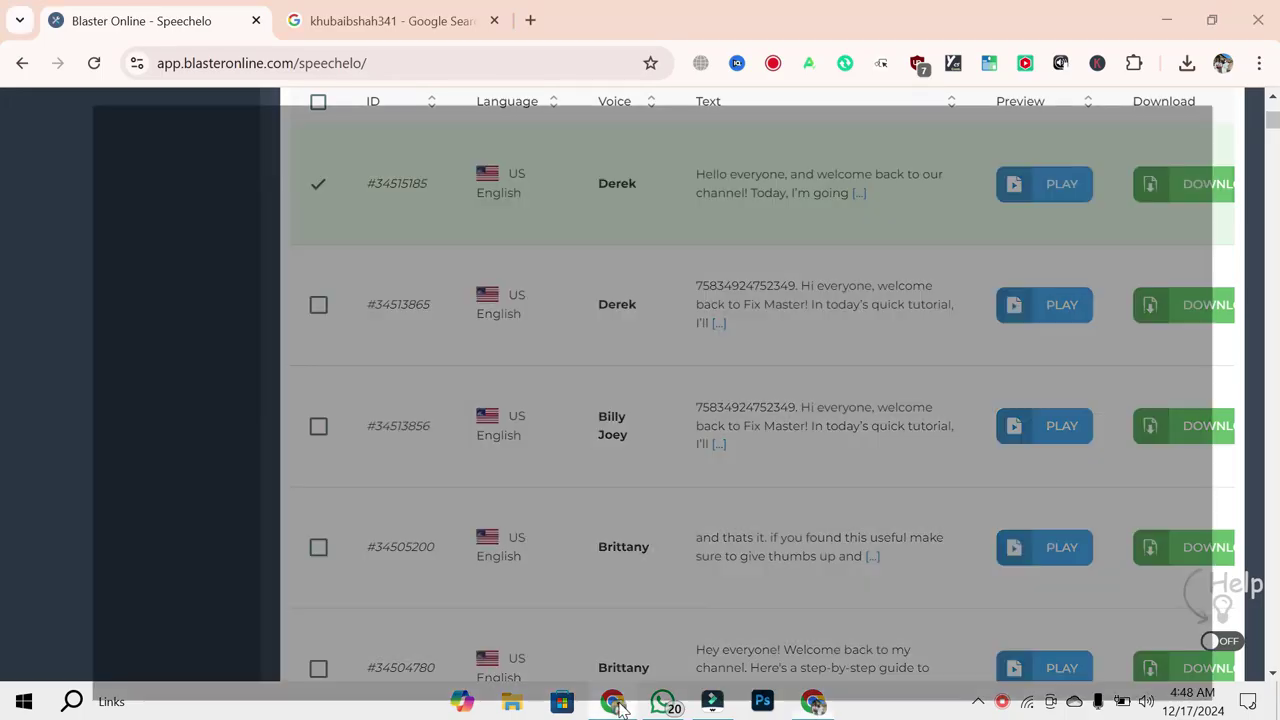
pyautogui.write('c')
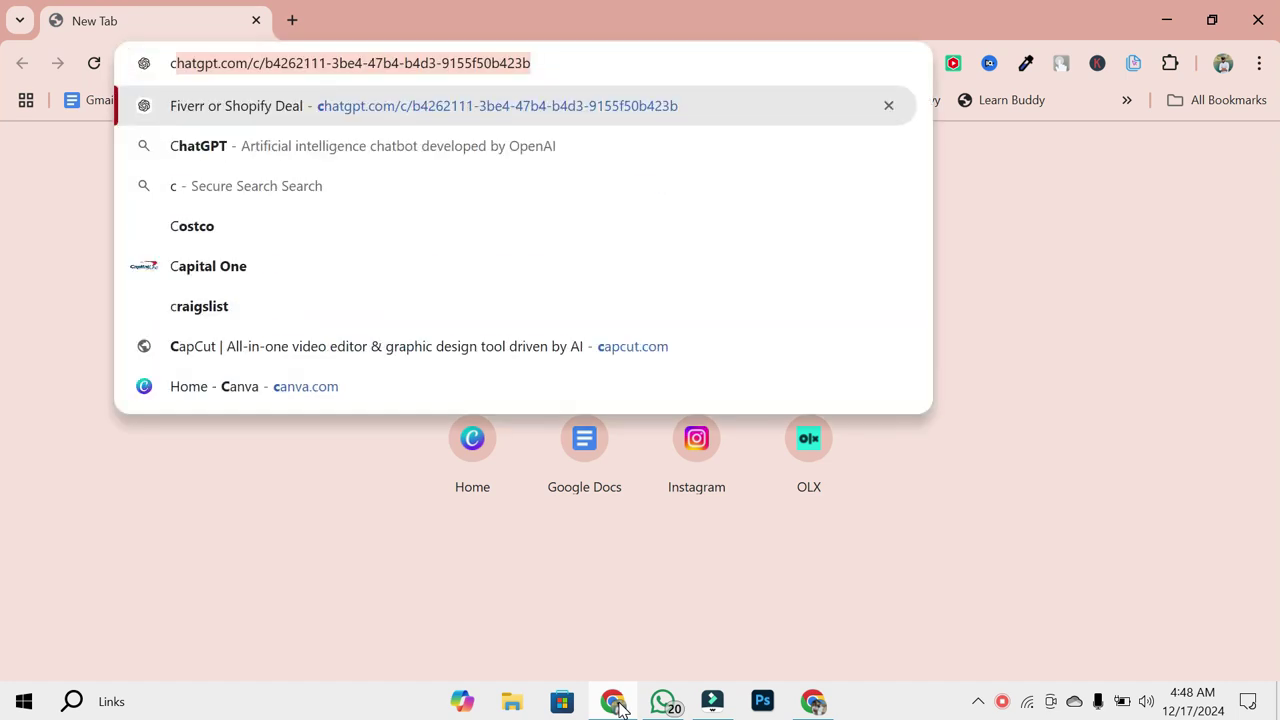
pyautogui.write('a')
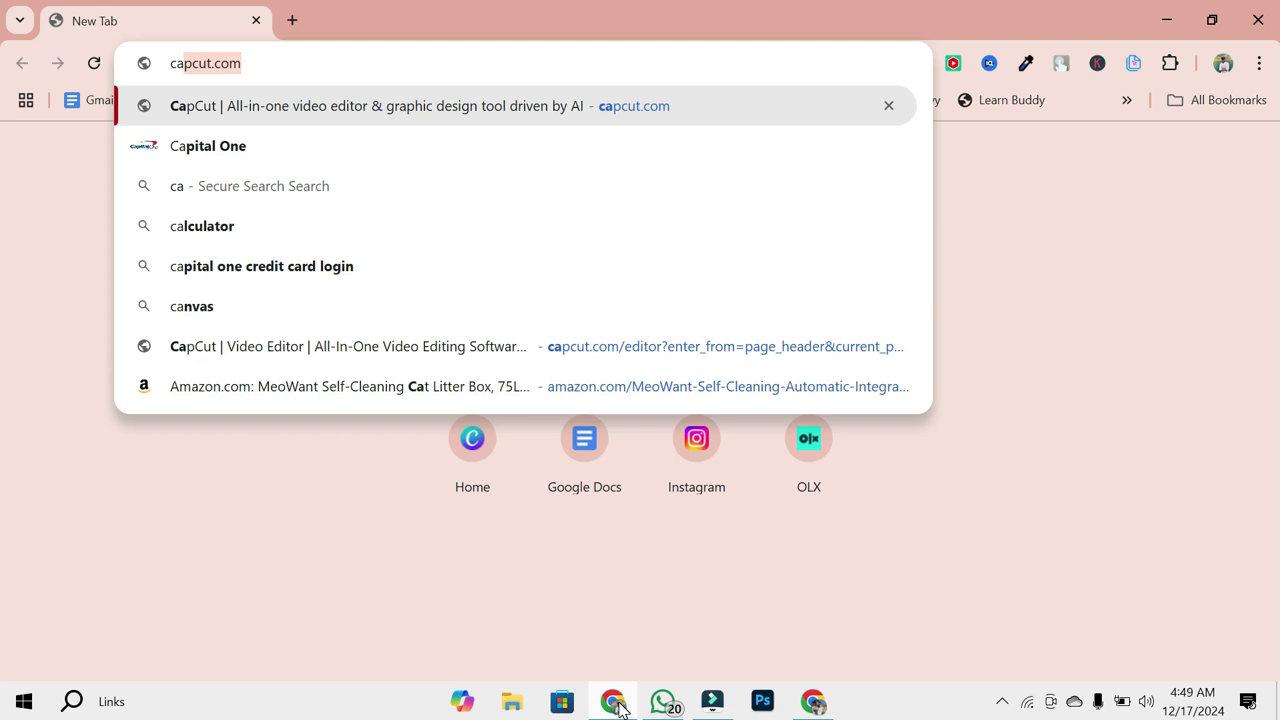
pyautogui.press('Return')
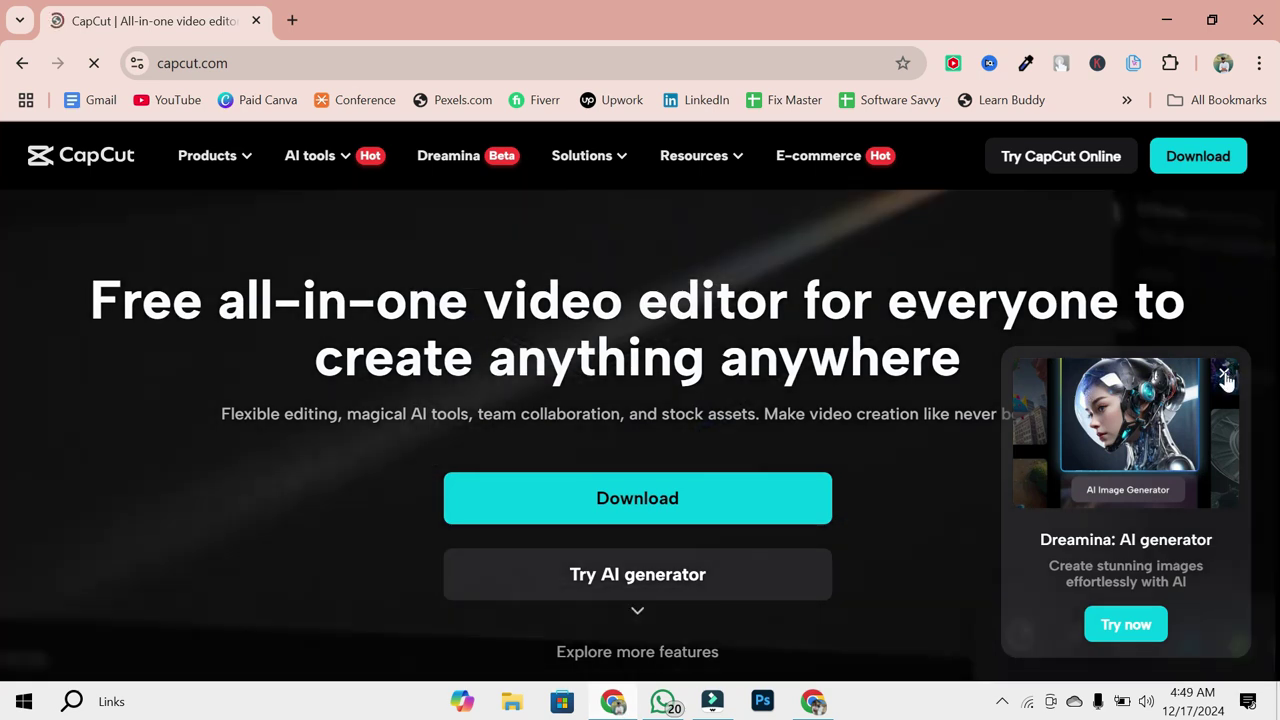
# Step: Dismiss the Dreamina popup, sign in with Google, allow notifications, and go to Templates
pyautogui.click(1225, 375)
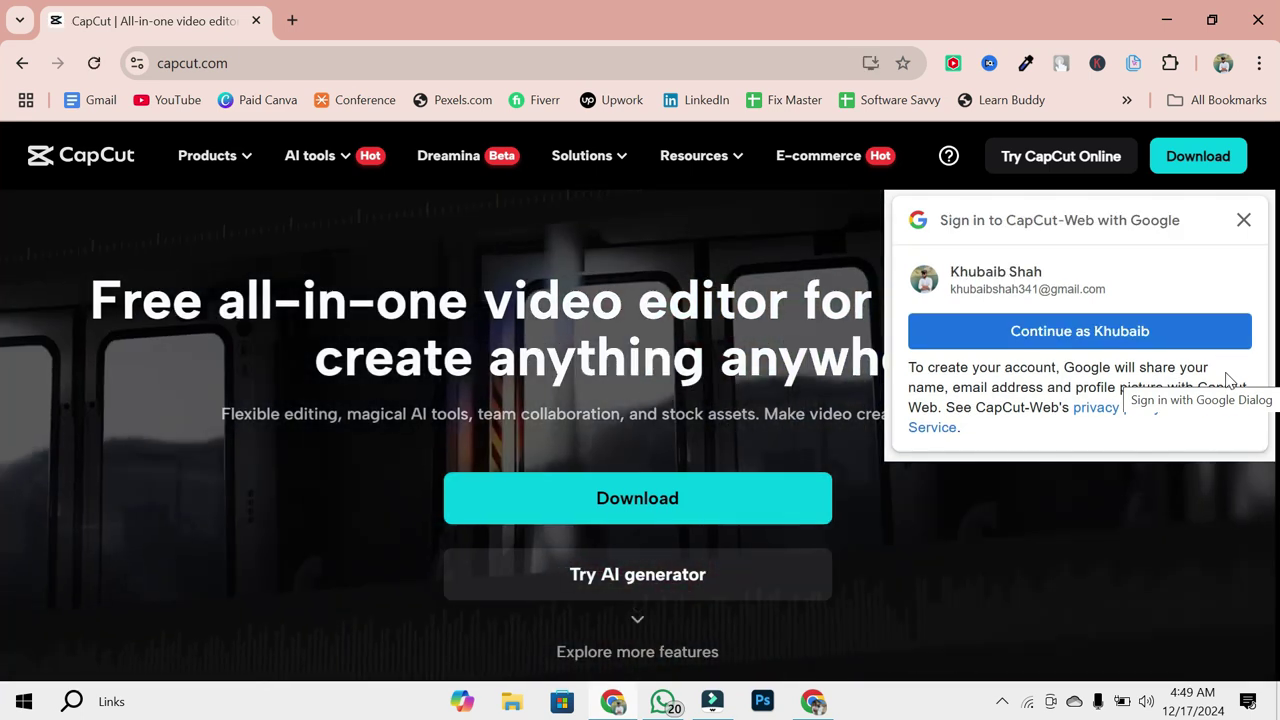
pyautogui.click(1066, 334)
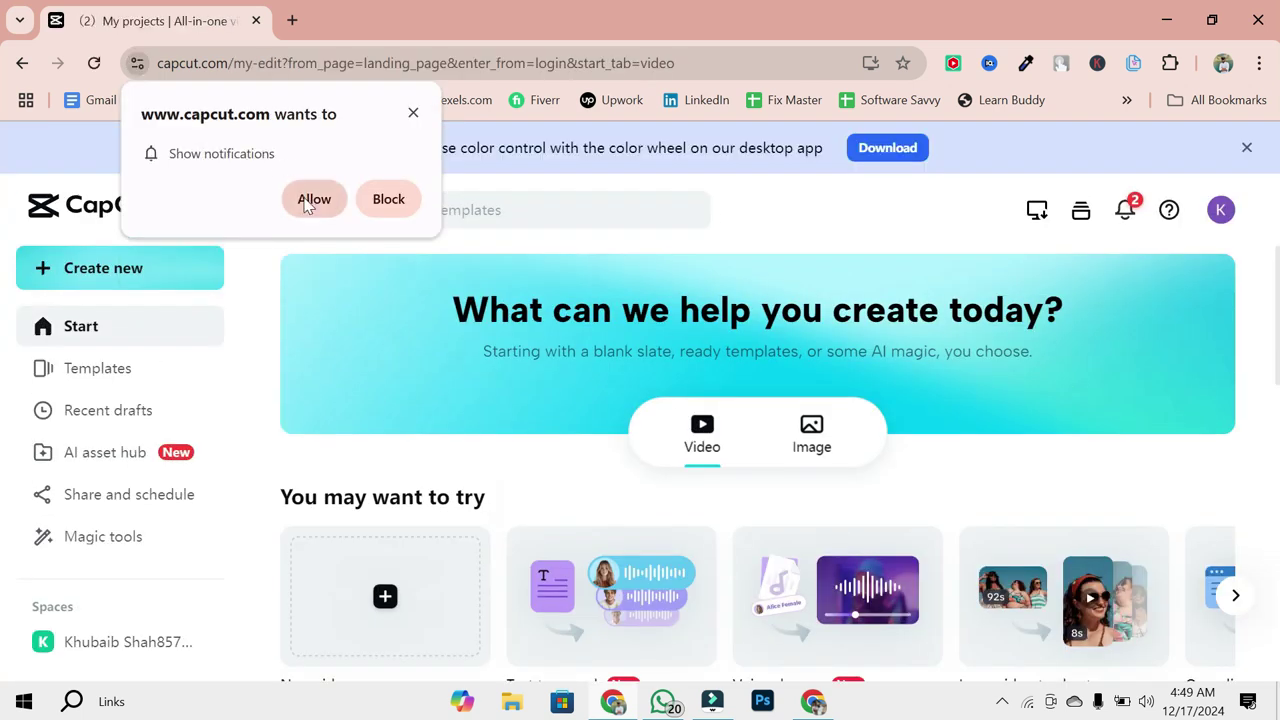
pyautogui.click(314, 199)
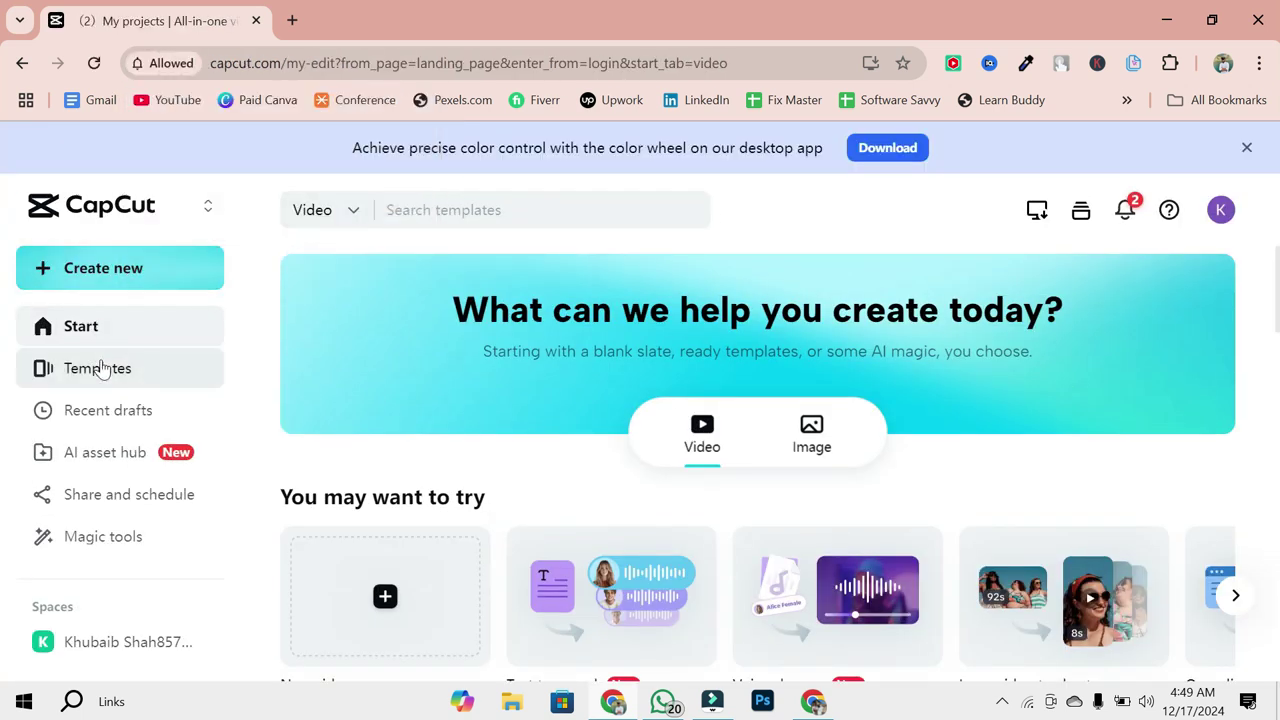
pyautogui.click(101, 370)
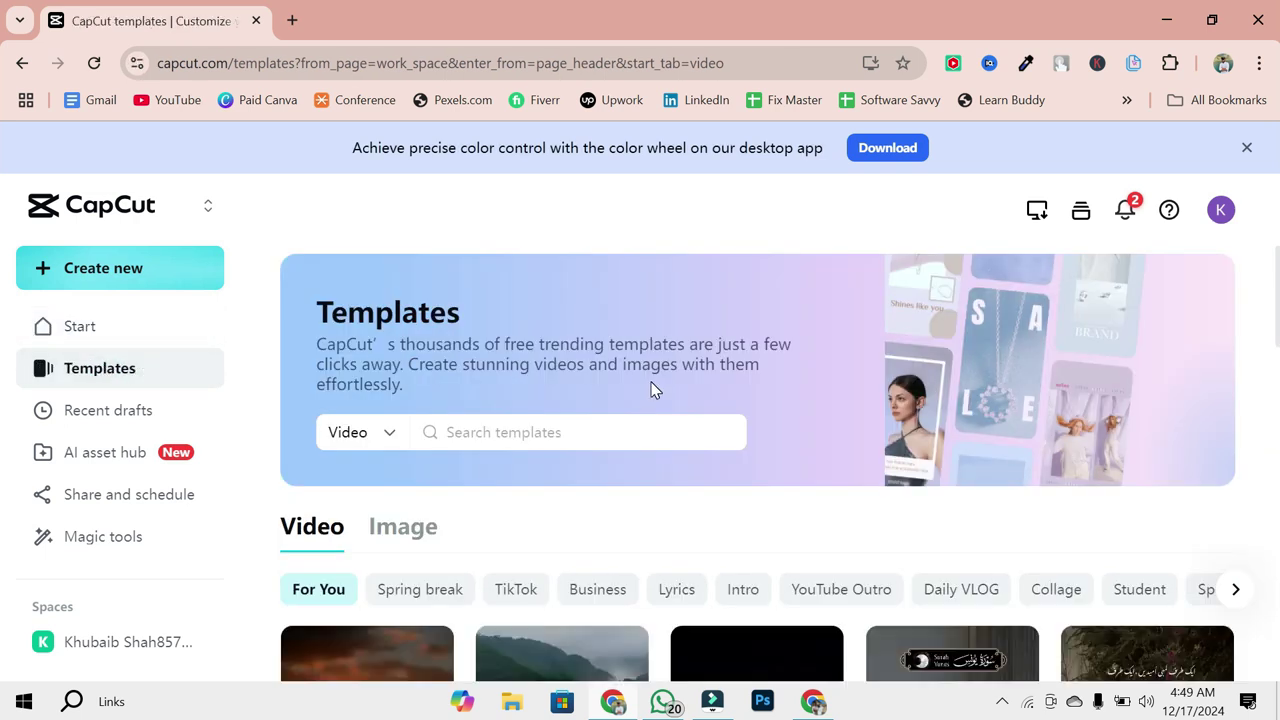
# Step: Search the templates for 'adventure' (162 results) and open the Vlog Adventure preview
pyautogui.scroll(-3, 1251, 397)
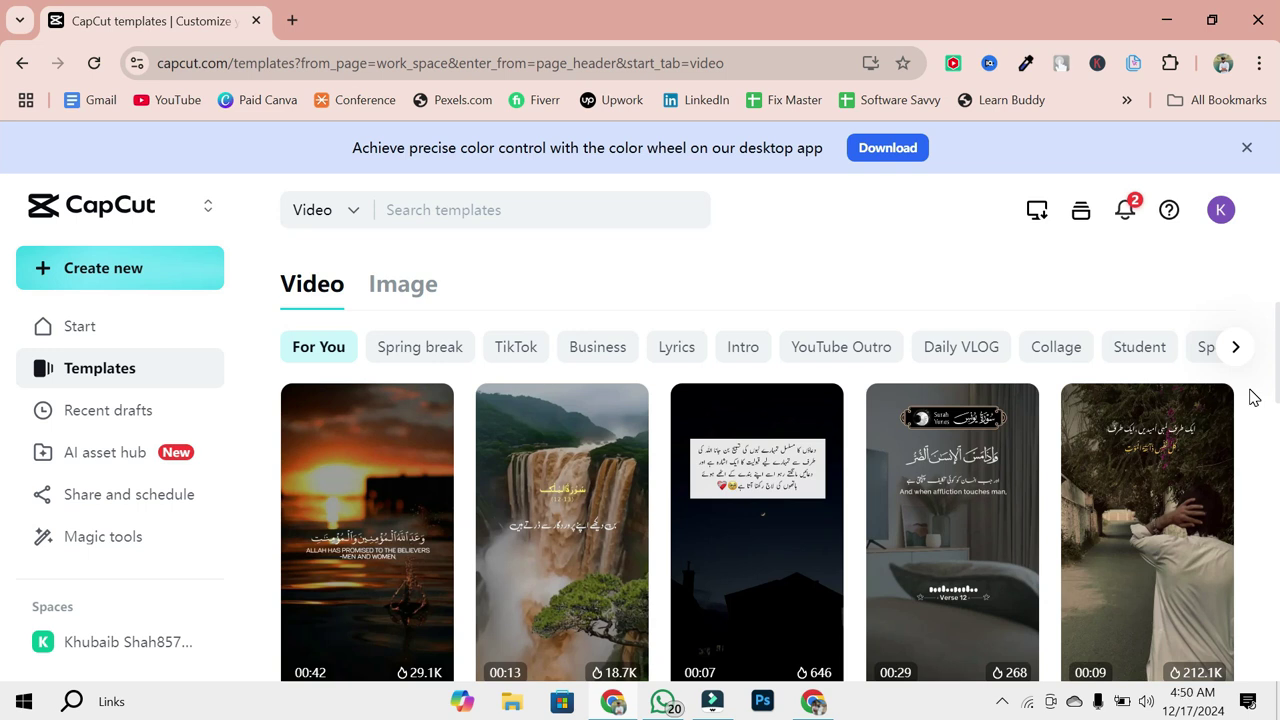
pyautogui.scroll(-3, 880, 543)
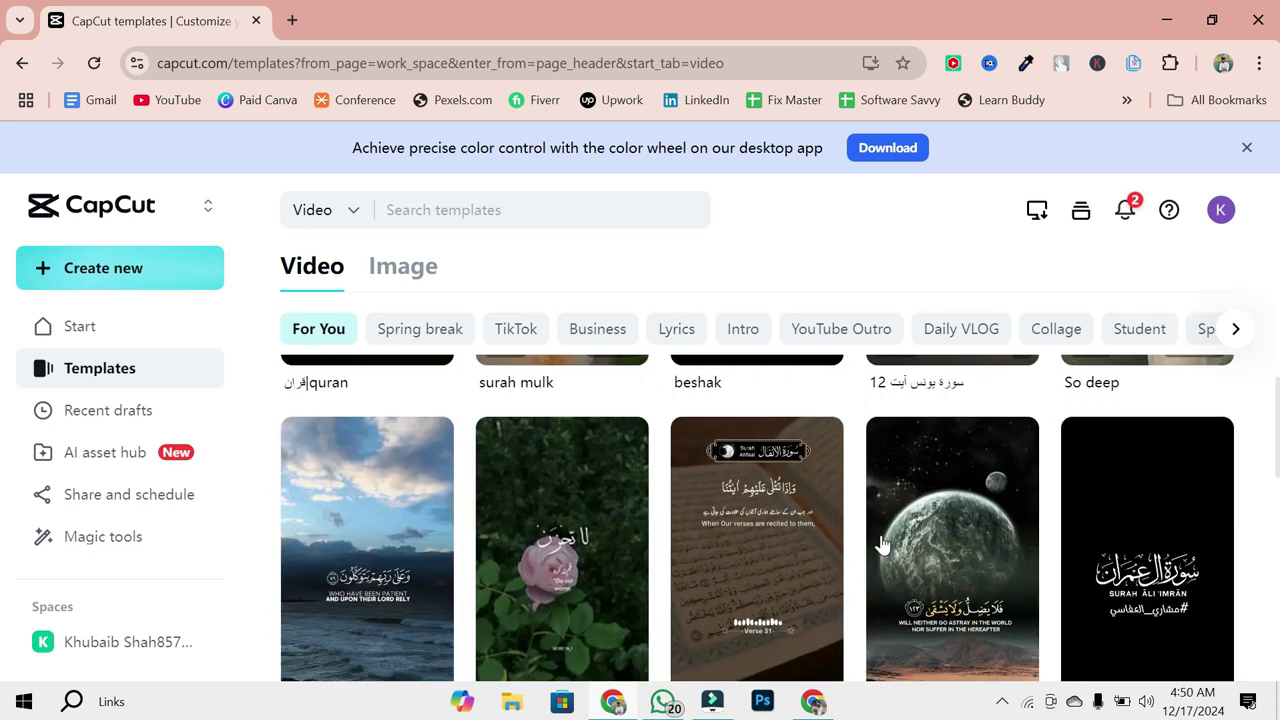
pyautogui.scroll(-7, 880, 543)
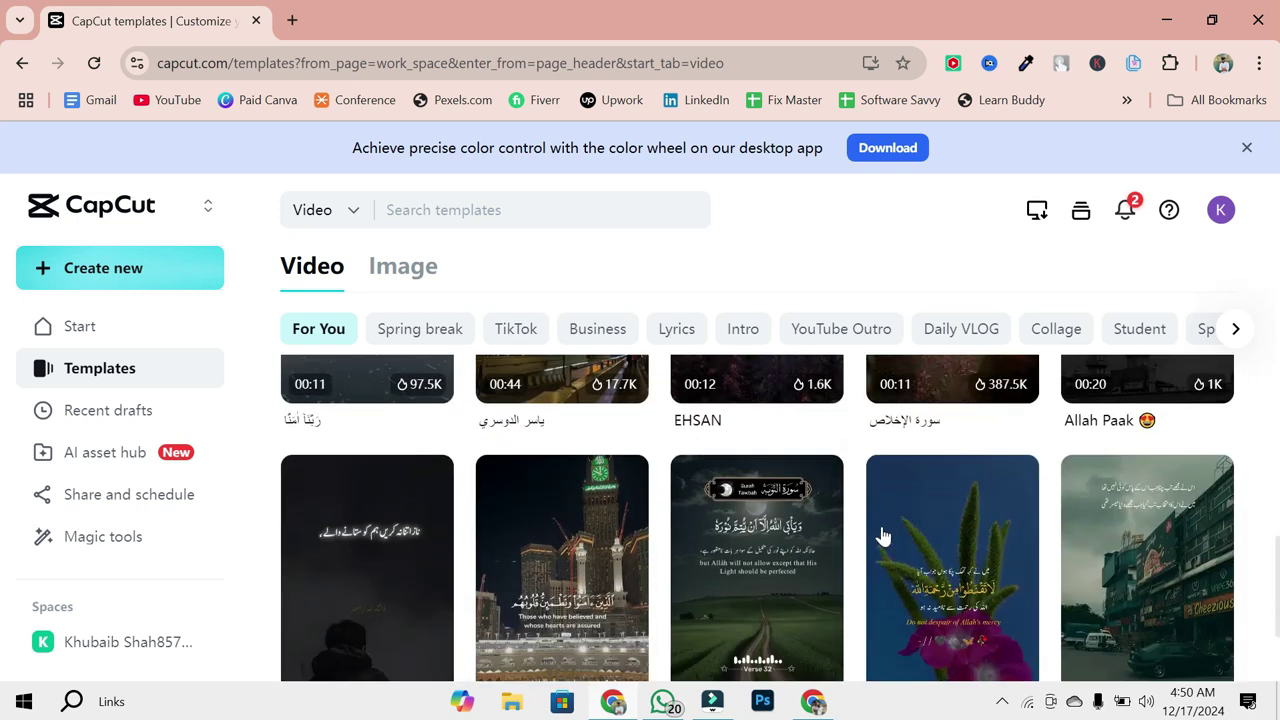
pyautogui.scroll(10, 883, 537)
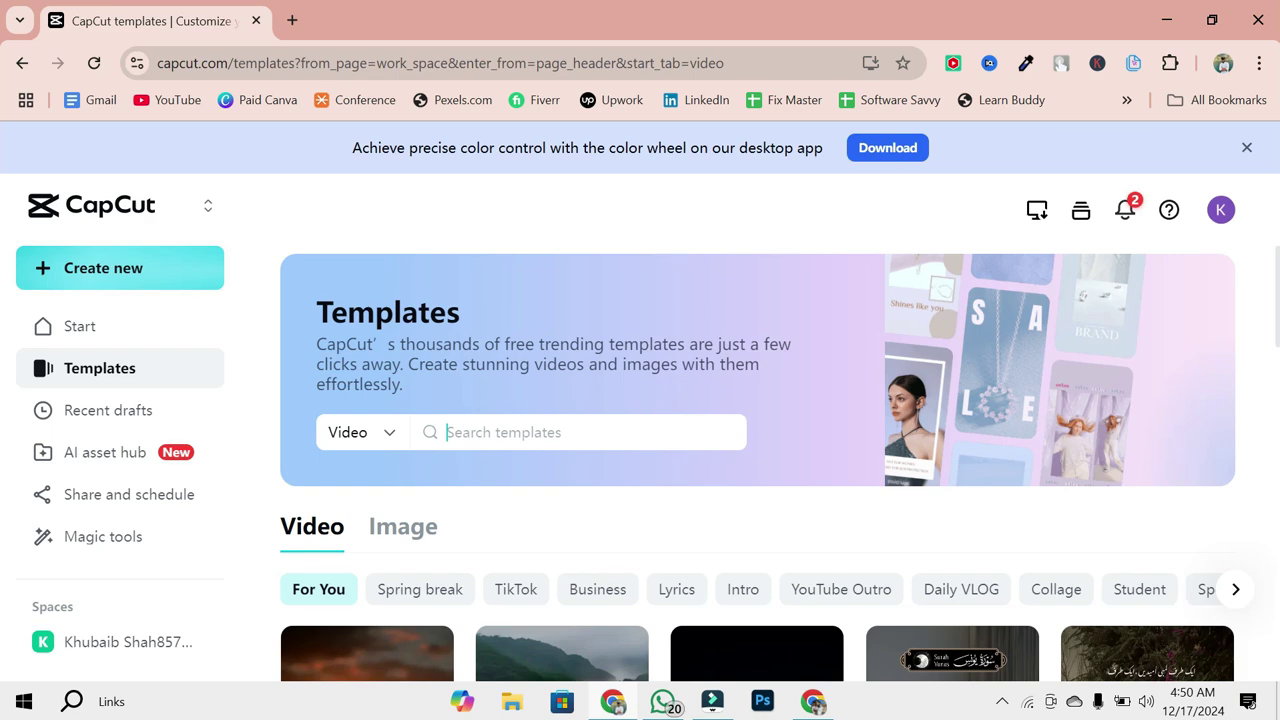
pyautogui.scroll(-5, 563, 429)
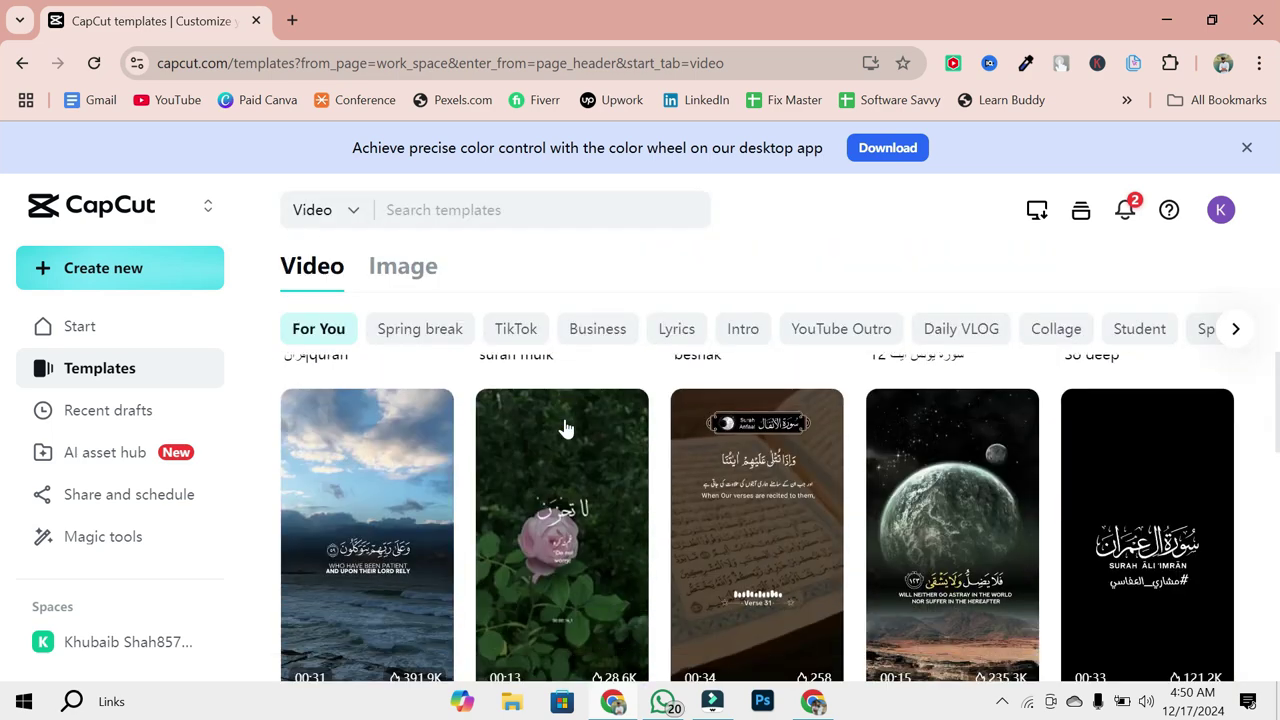
pyautogui.scroll(2, 565, 428)
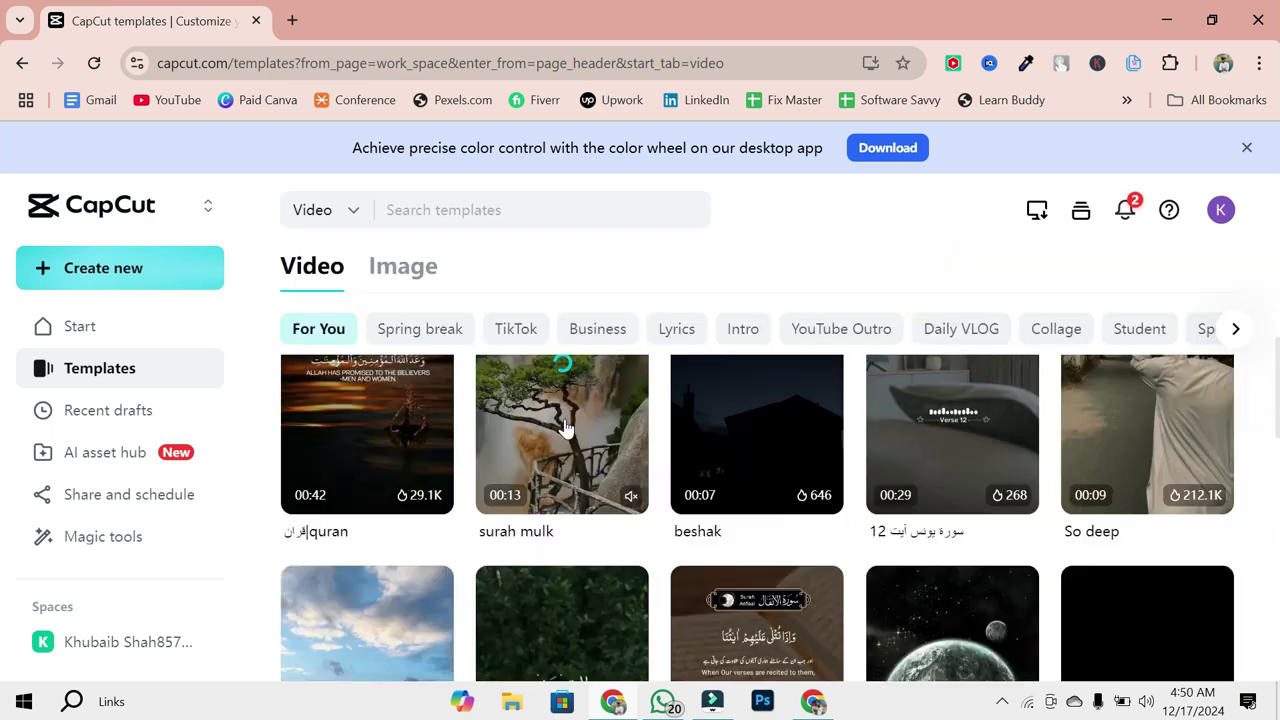
pyautogui.scroll(-5, 565, 428)
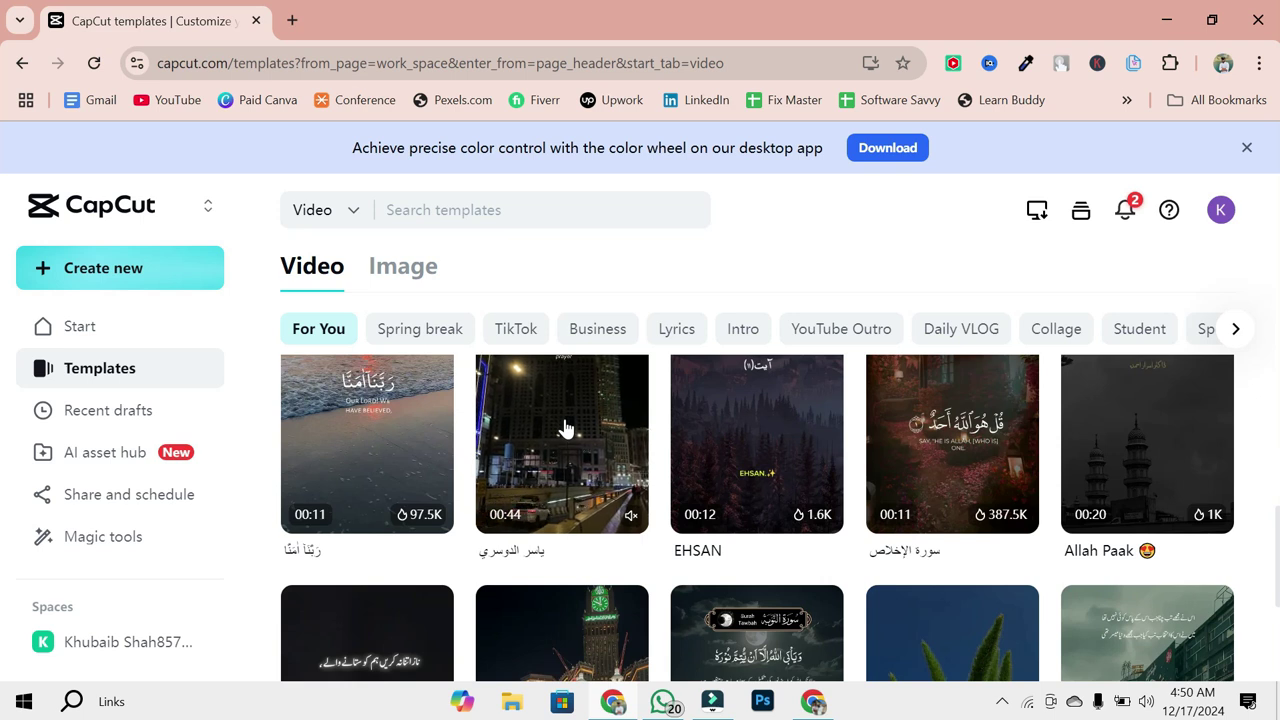
pyautogui.scroll(8, 563, 428)
pyautogui.click(504, 437)
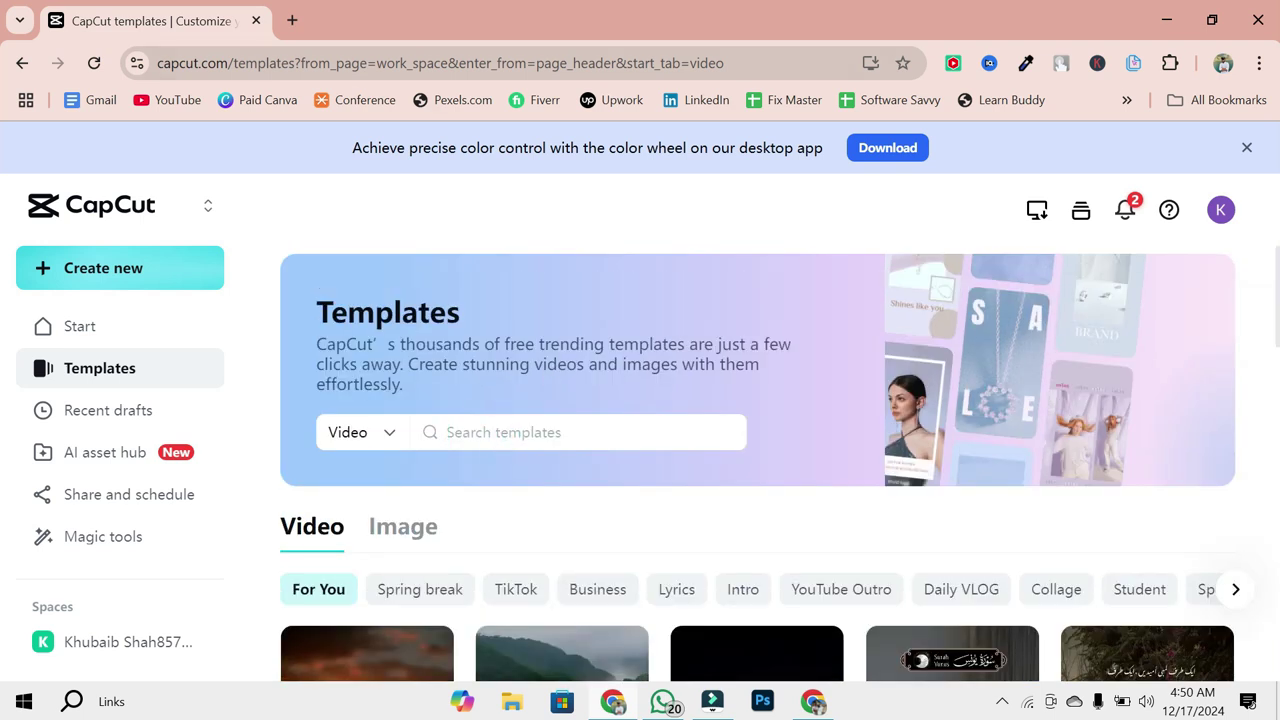
pyautogui.write('adventure')
pyautogui.press('Return')
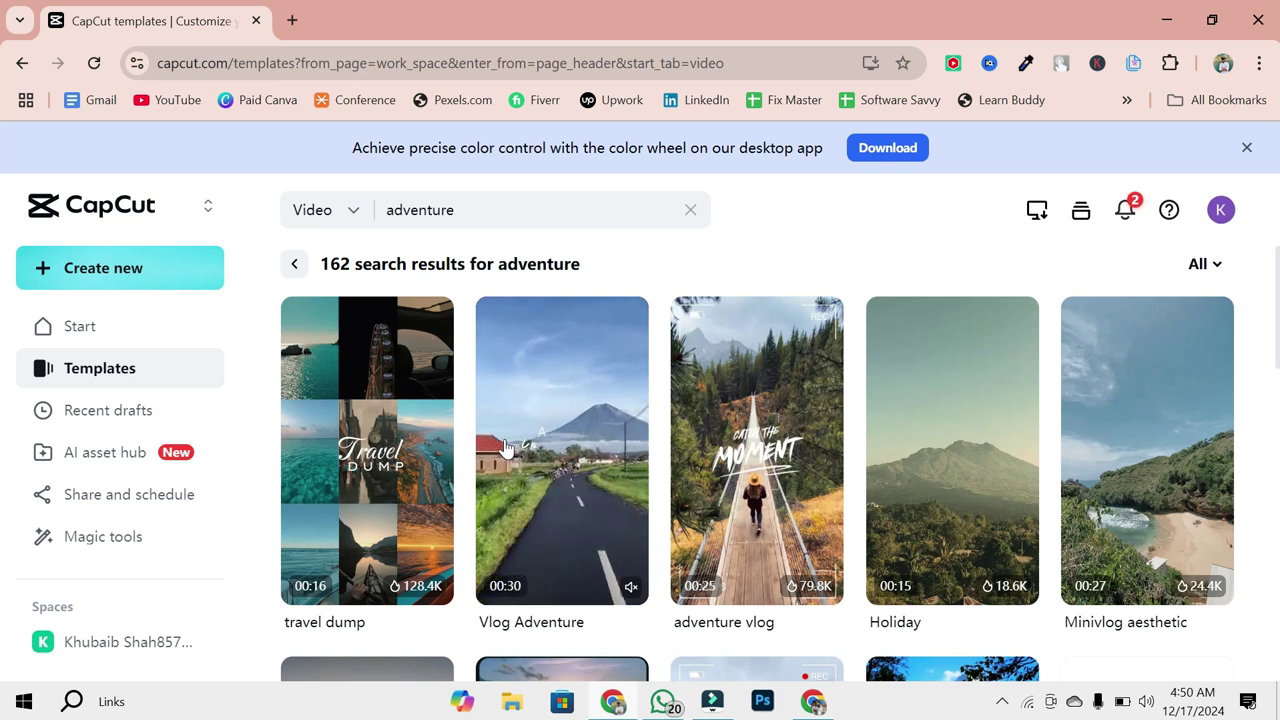
pyautogui.click(508, 449)
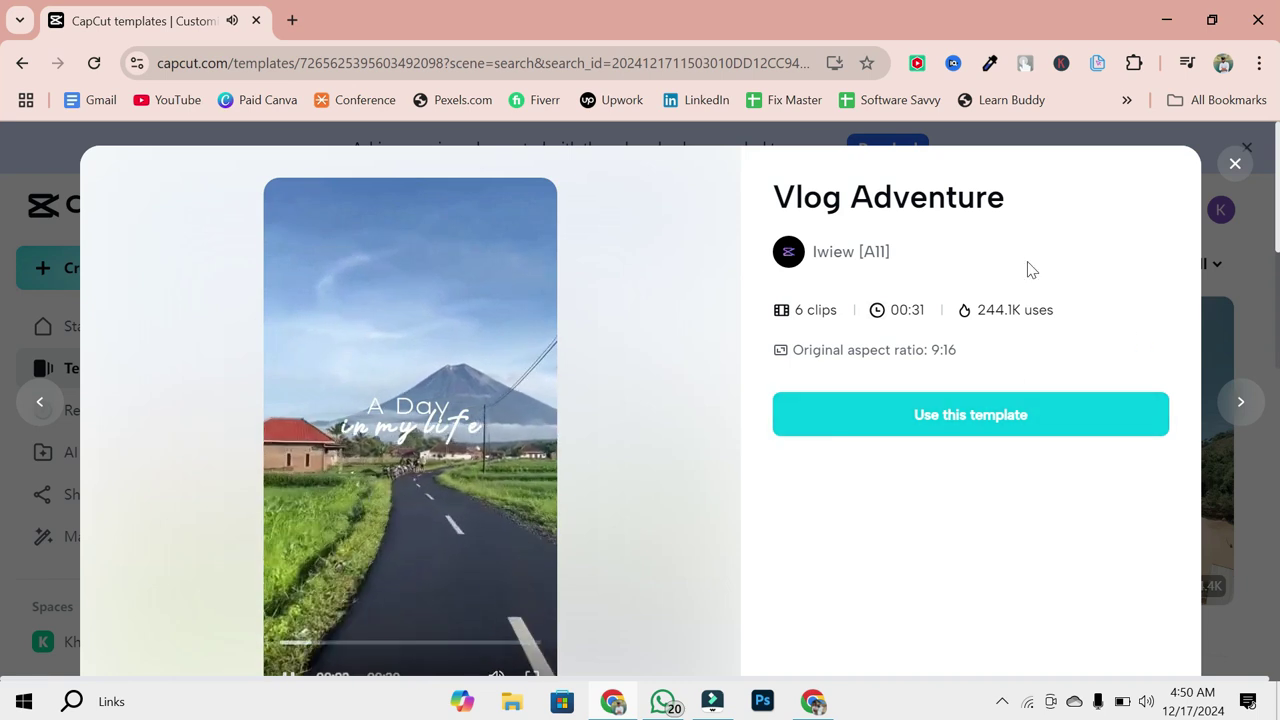
# Step: Load Vlog Adventure into the editor and dismiss the material resources tip
pyautogui.scroll(-2, 1006, 312)
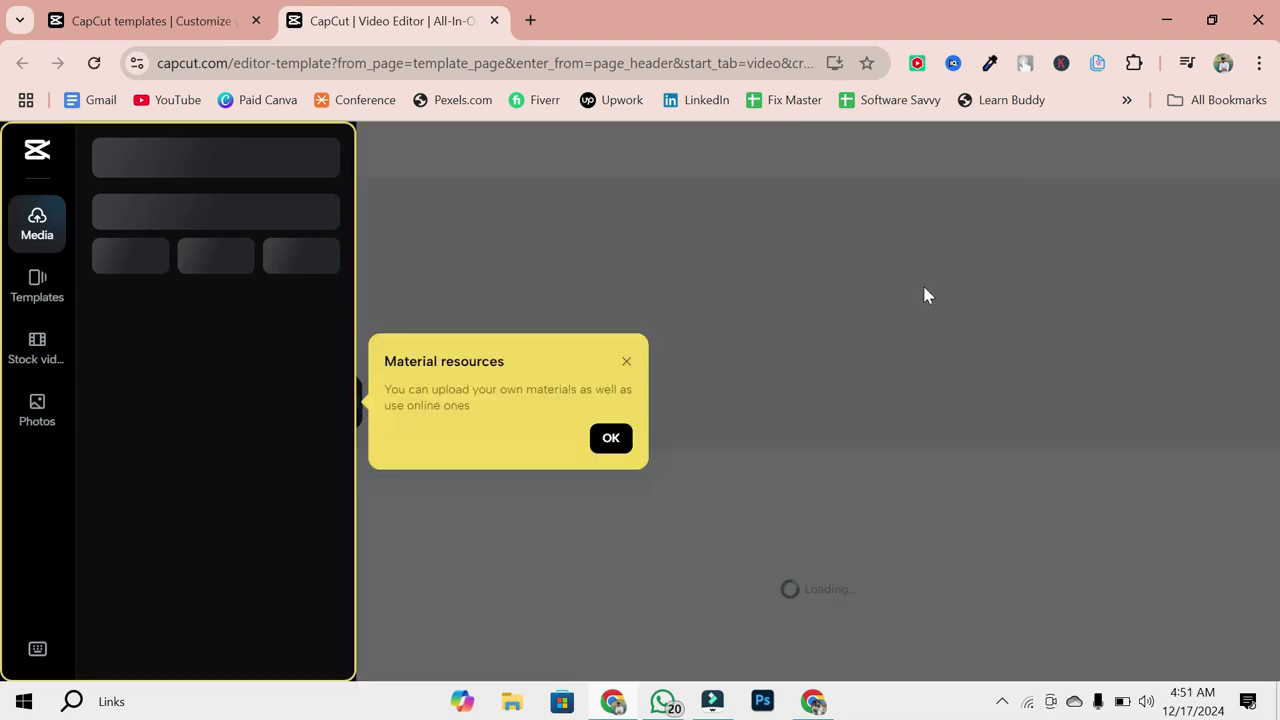
pyautogui.click(608, 440)
# Step: Dismiss the editor tips and change the template's aspect ratio to 16:9
pyautogui.click(614, 564)
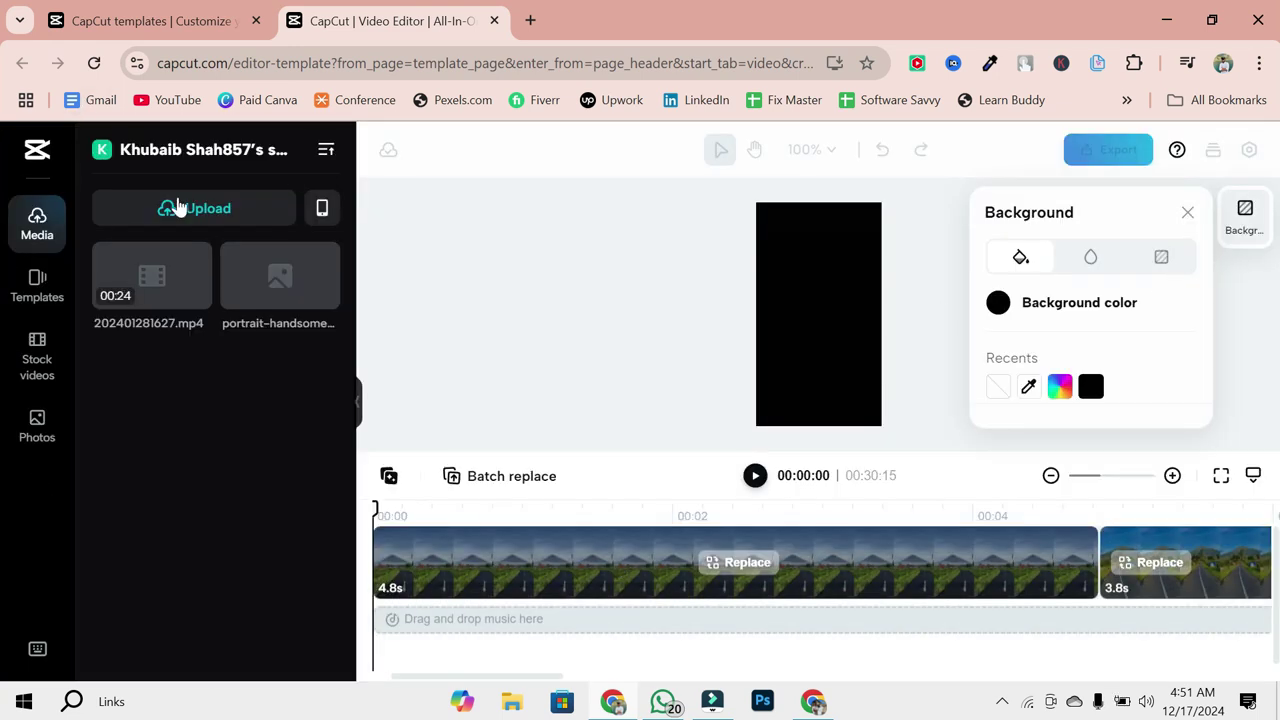
pyautogui.click(1187, 212)
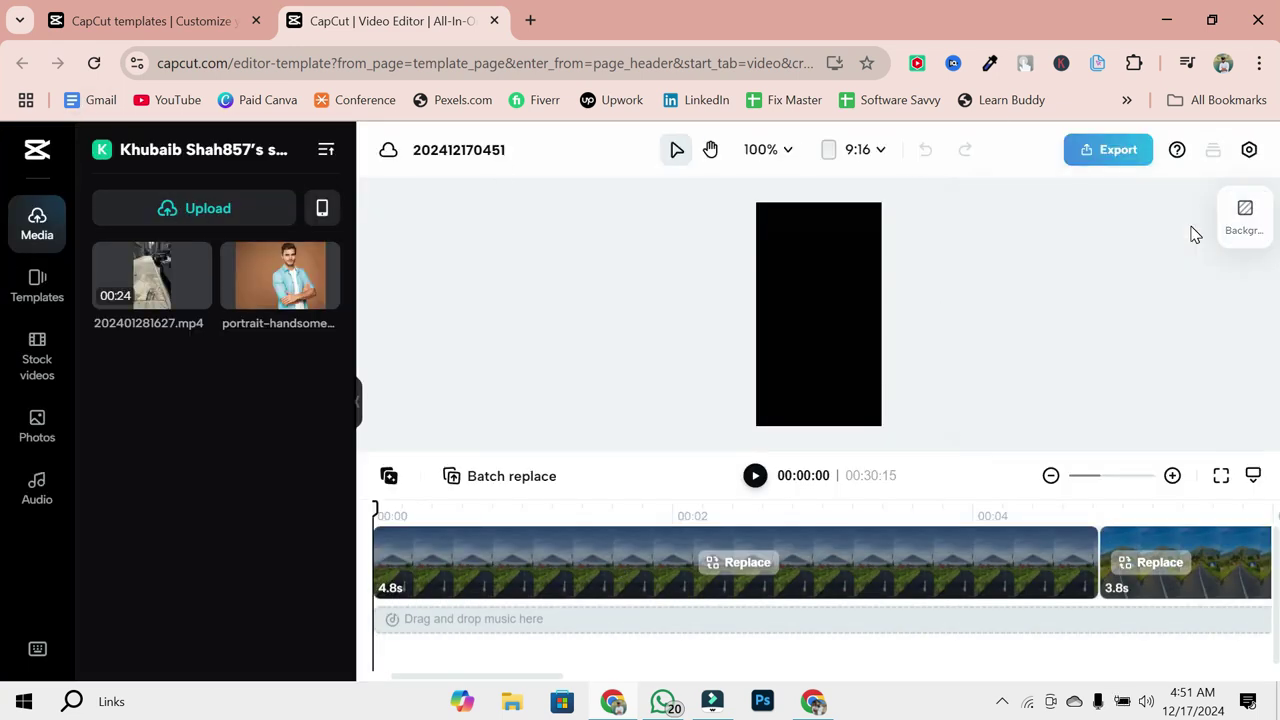
pyautogui.click(872, 162)
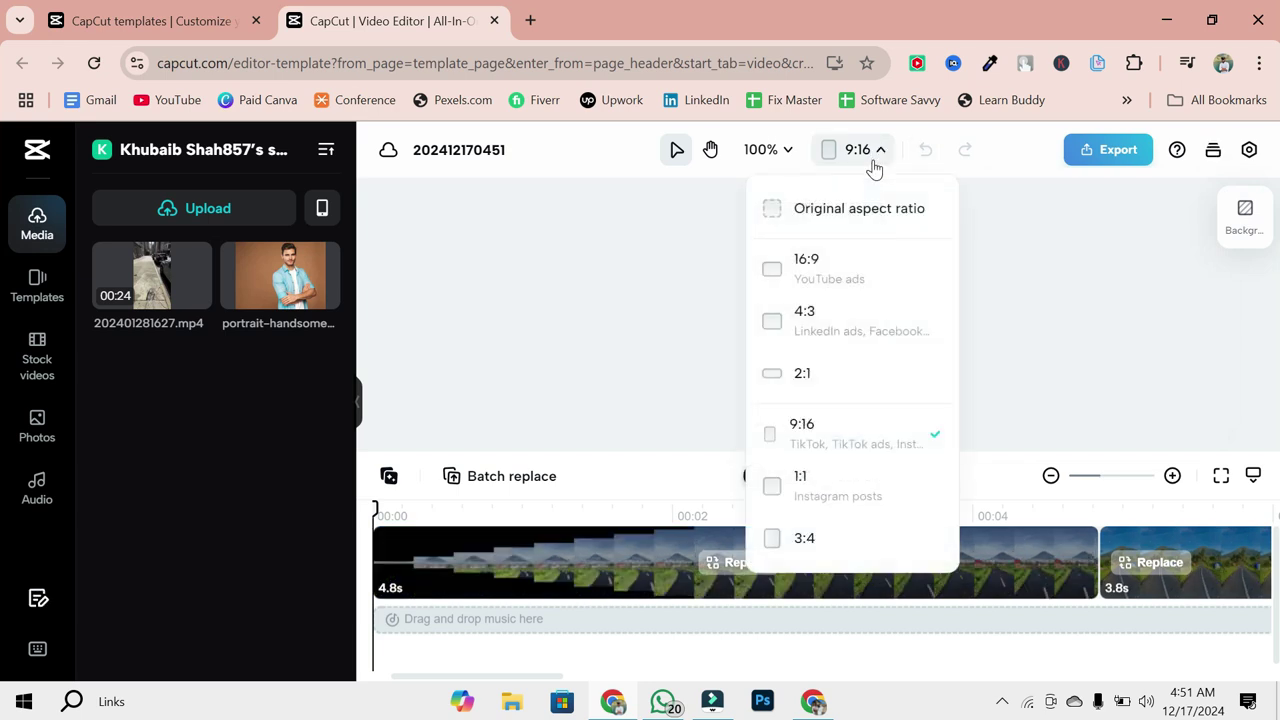
pyautogui.click(836, 278)
pyautogui.click(806, 477)
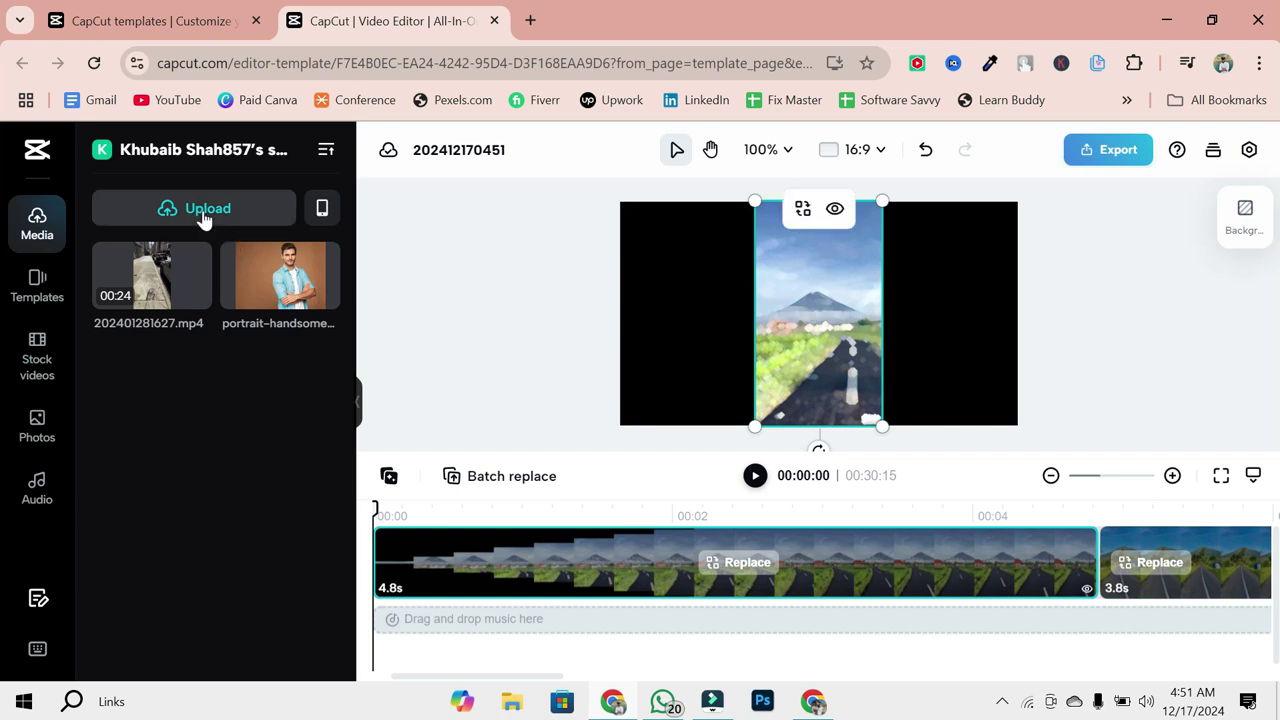
# Step: Upload the four downloaded JPG images to the media library
pyautogui.click(203, 212)
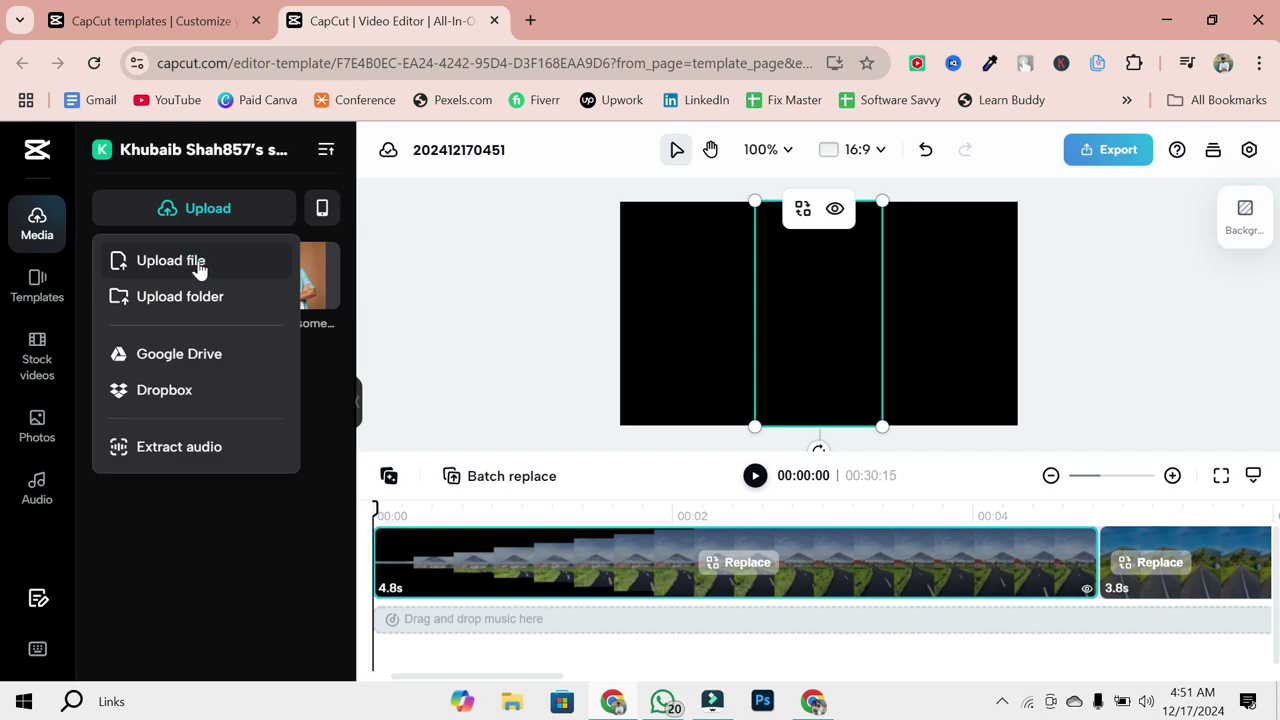
pyautogui.click(197, 268)
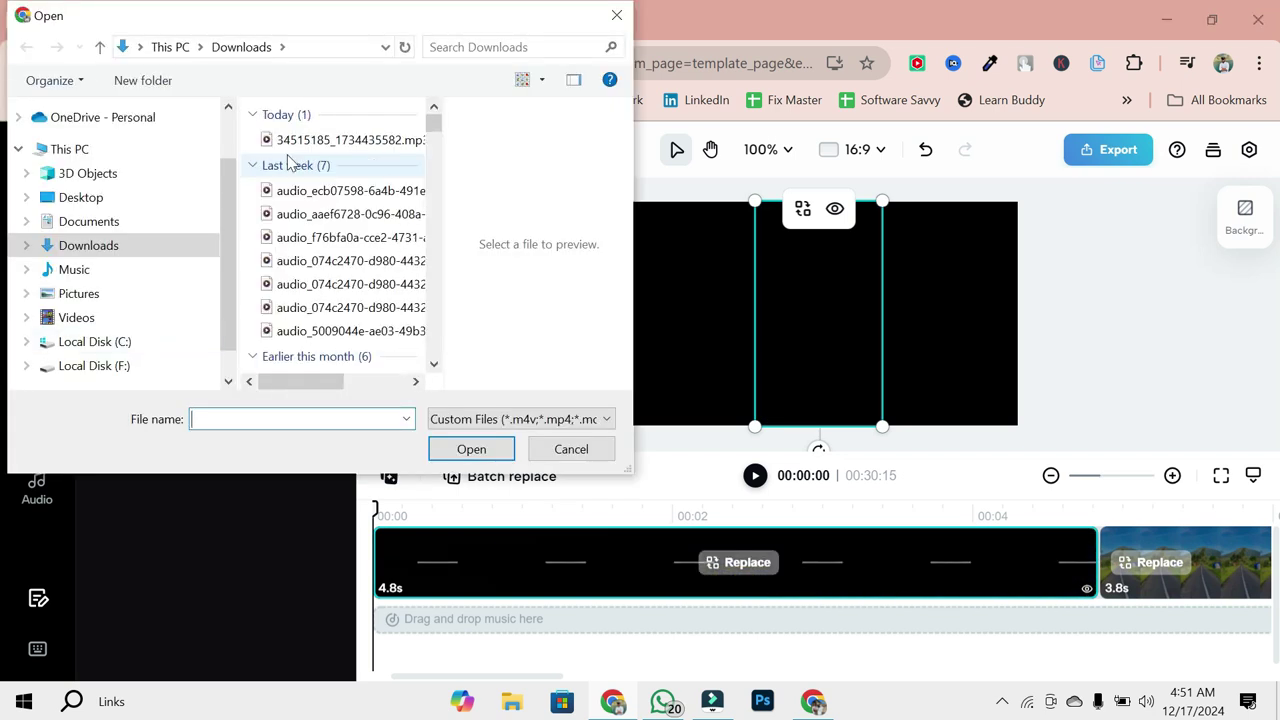
pyautogui.scroll(-2, 263, 248)
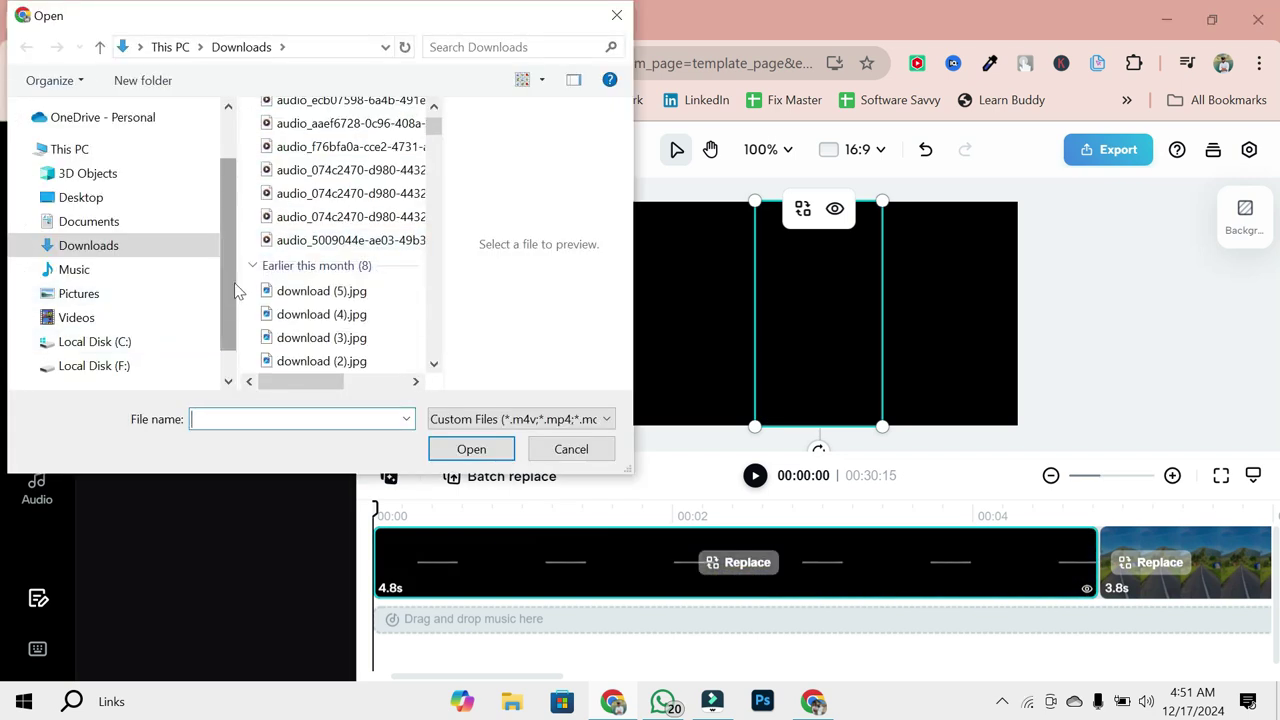
pyautogui.moveTo(249, 297); pyautogui.dragTo(323, 371)
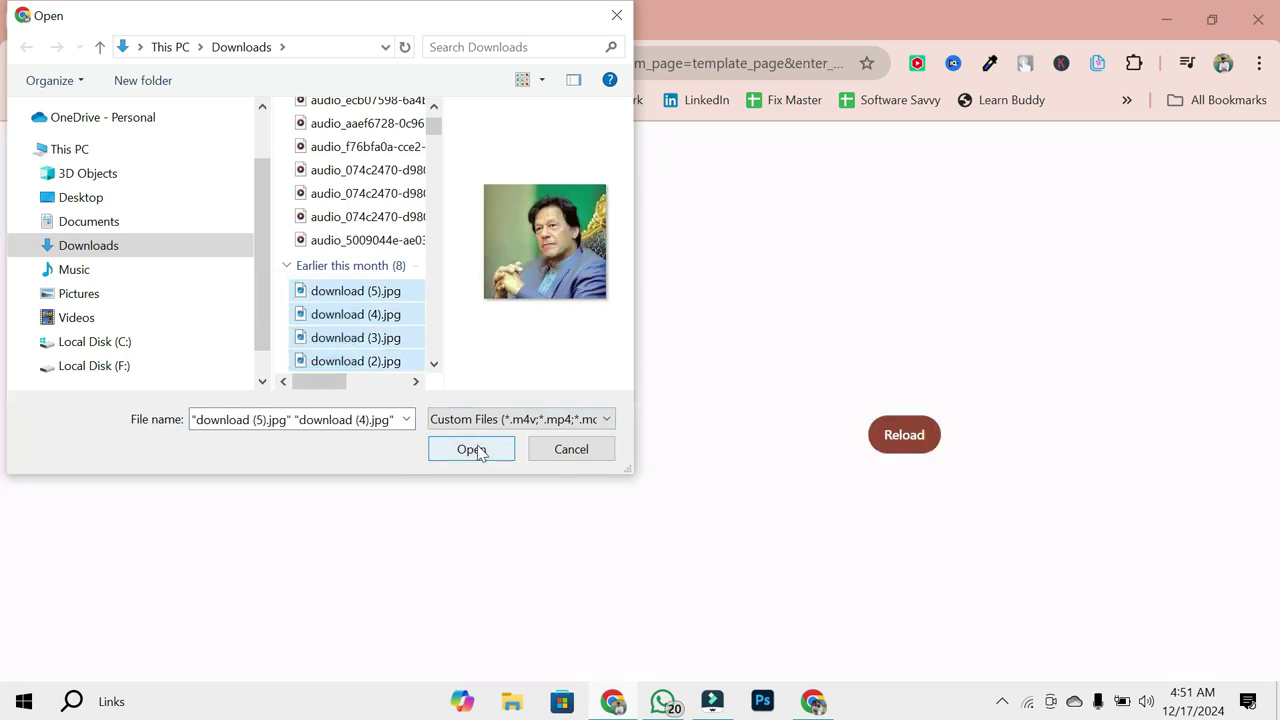
pyautogui.click(469, 449)
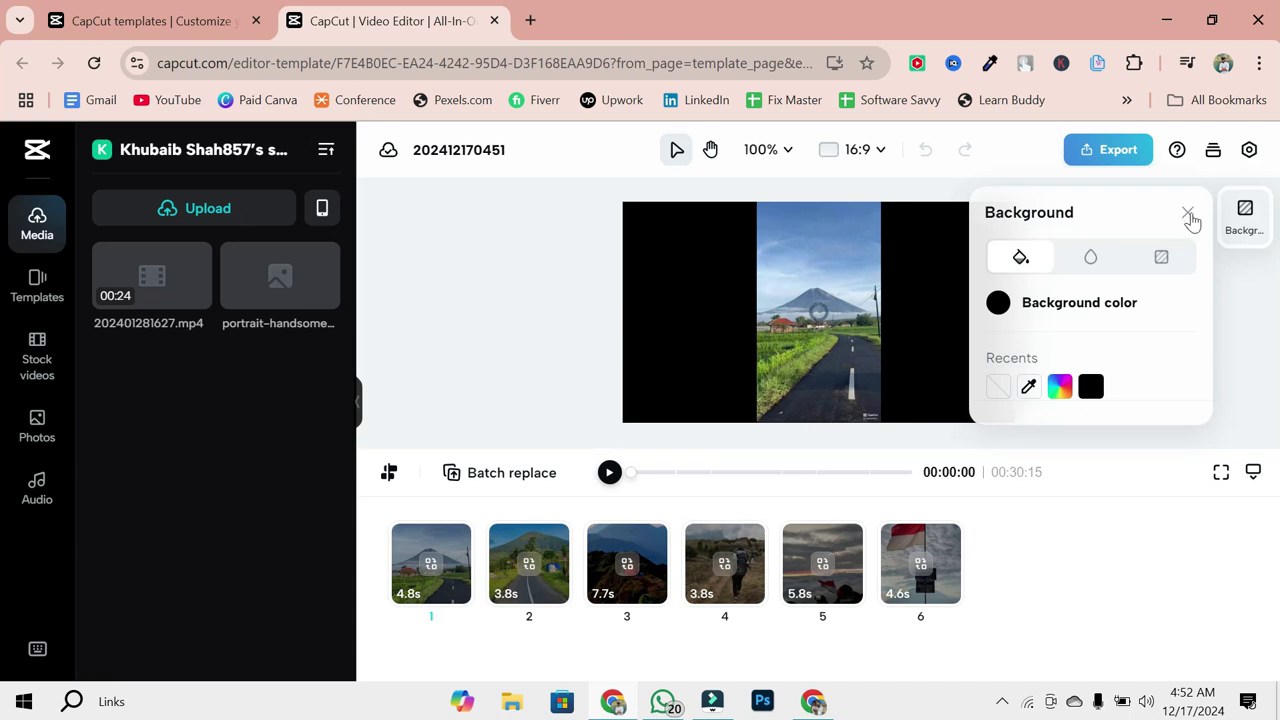
# Step: Inspect the template clips 3 and 6 and preview the template playback
pyautogui.click(1187, 213)
pyautogui.click(655, 578)
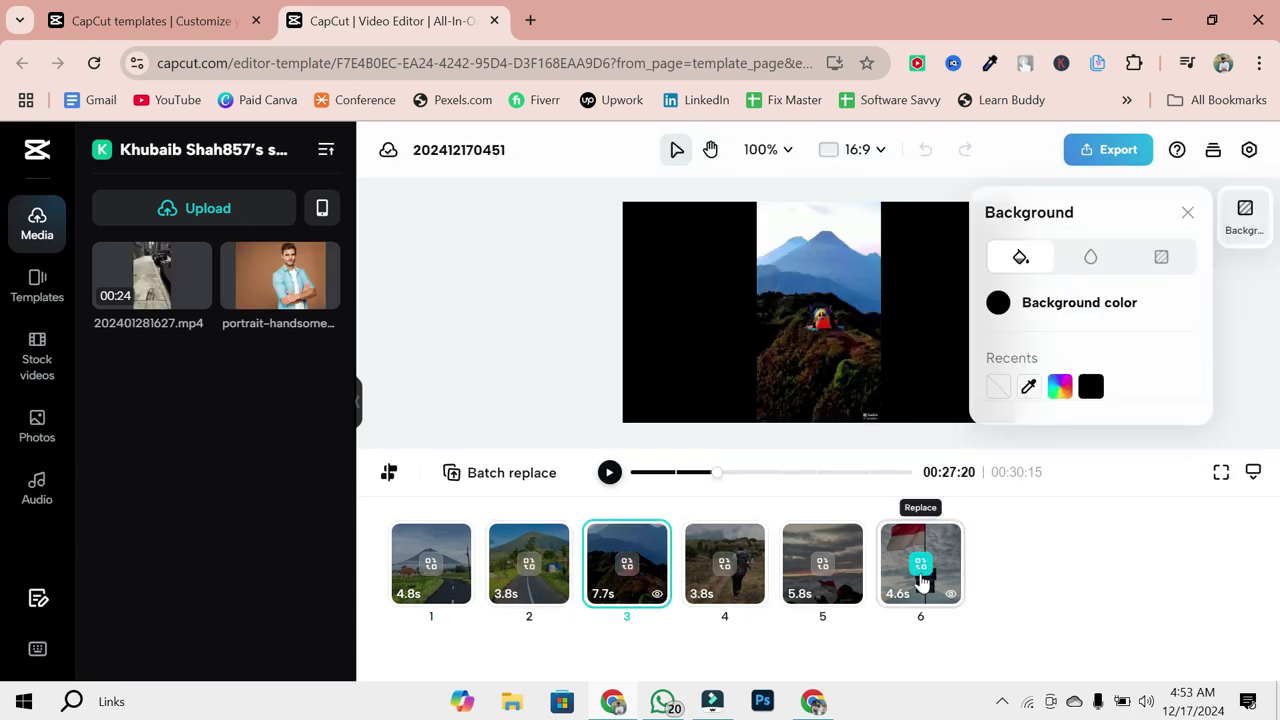
pyautogui.click(920, 563)
pyautogui.rightClick(920, 560)
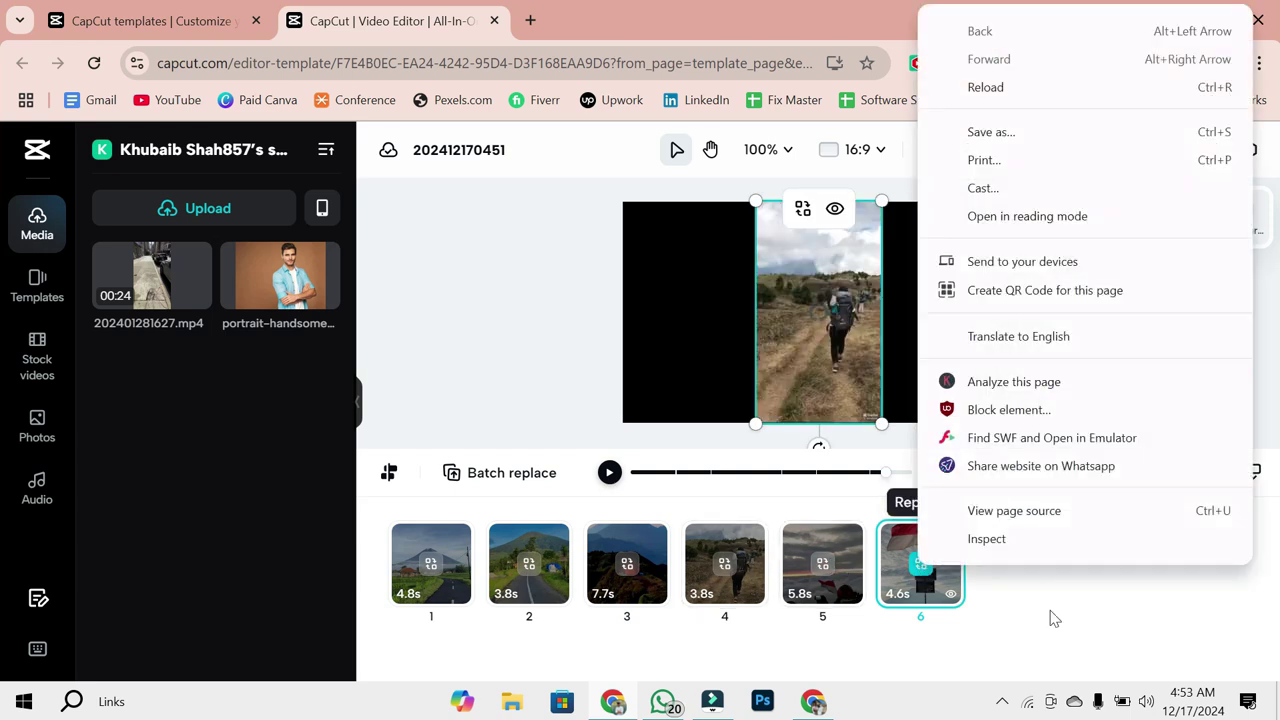
pyautogui.click(1049, 611)
pyautogui.click(608, 472)
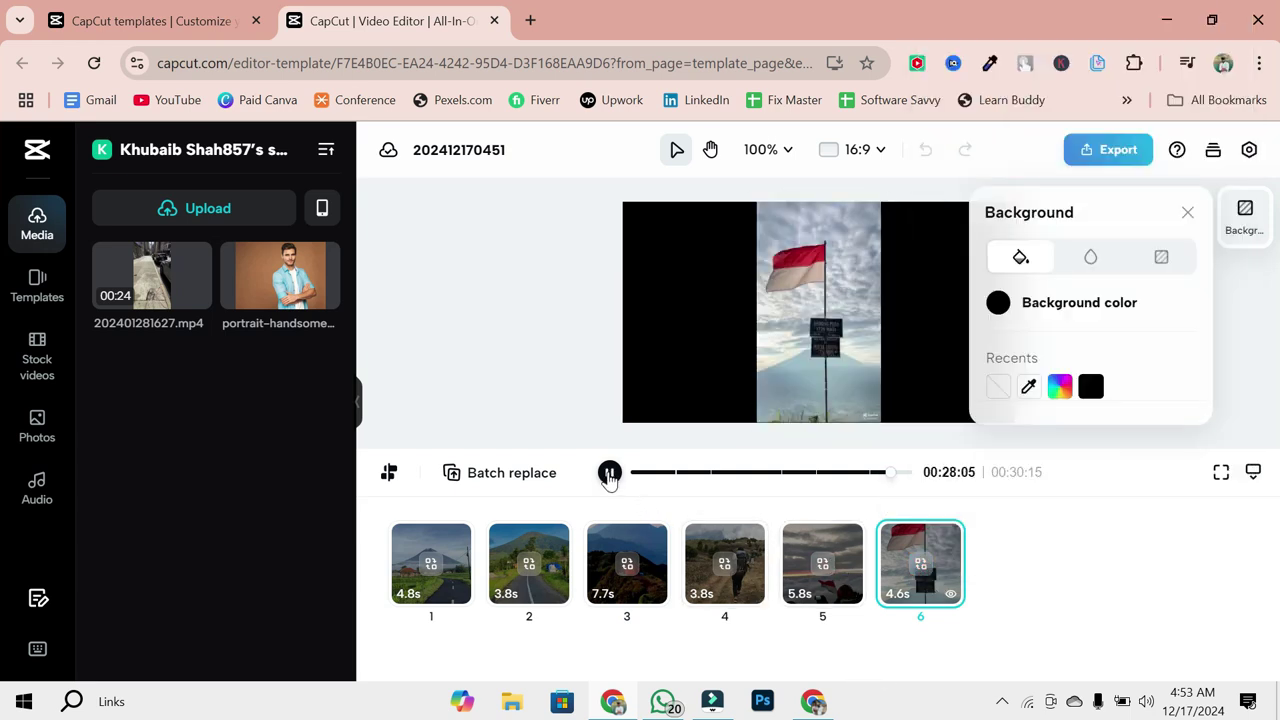
pyautogui.click(608, 472)
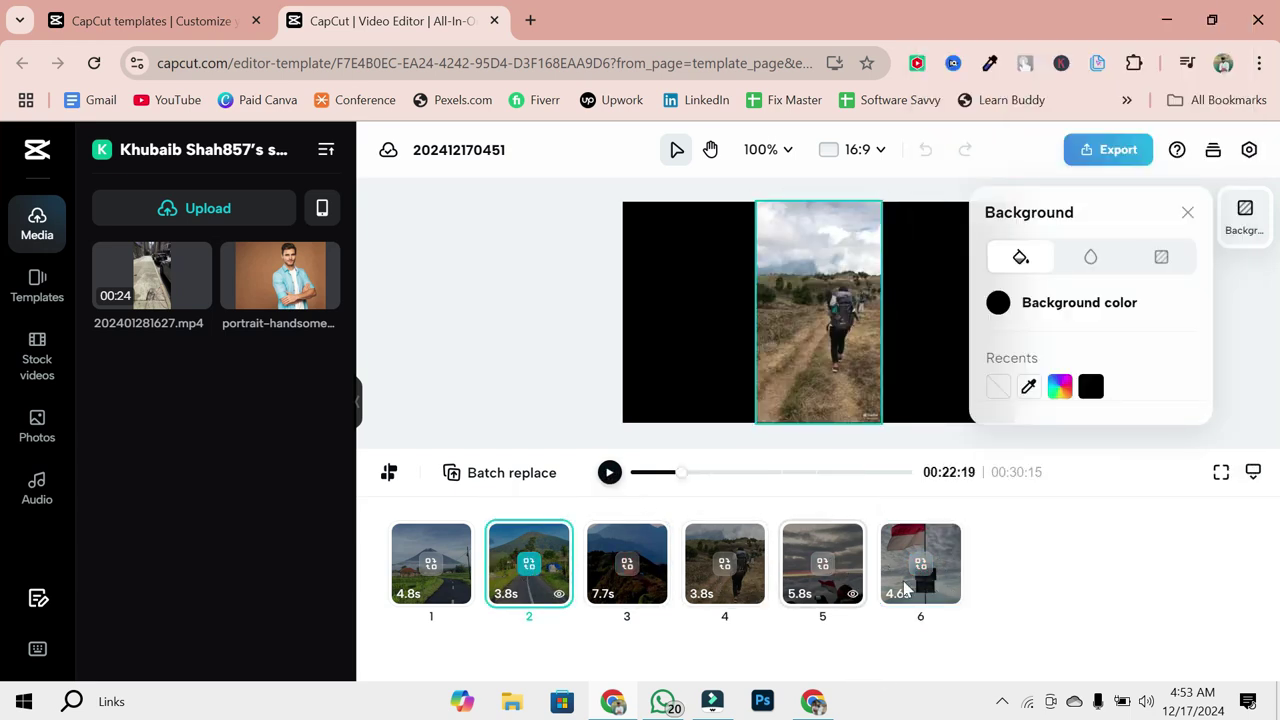
# Step: Replace the template's second clip with a city photo from the stock photo library
pyautogui.click(457, 570)
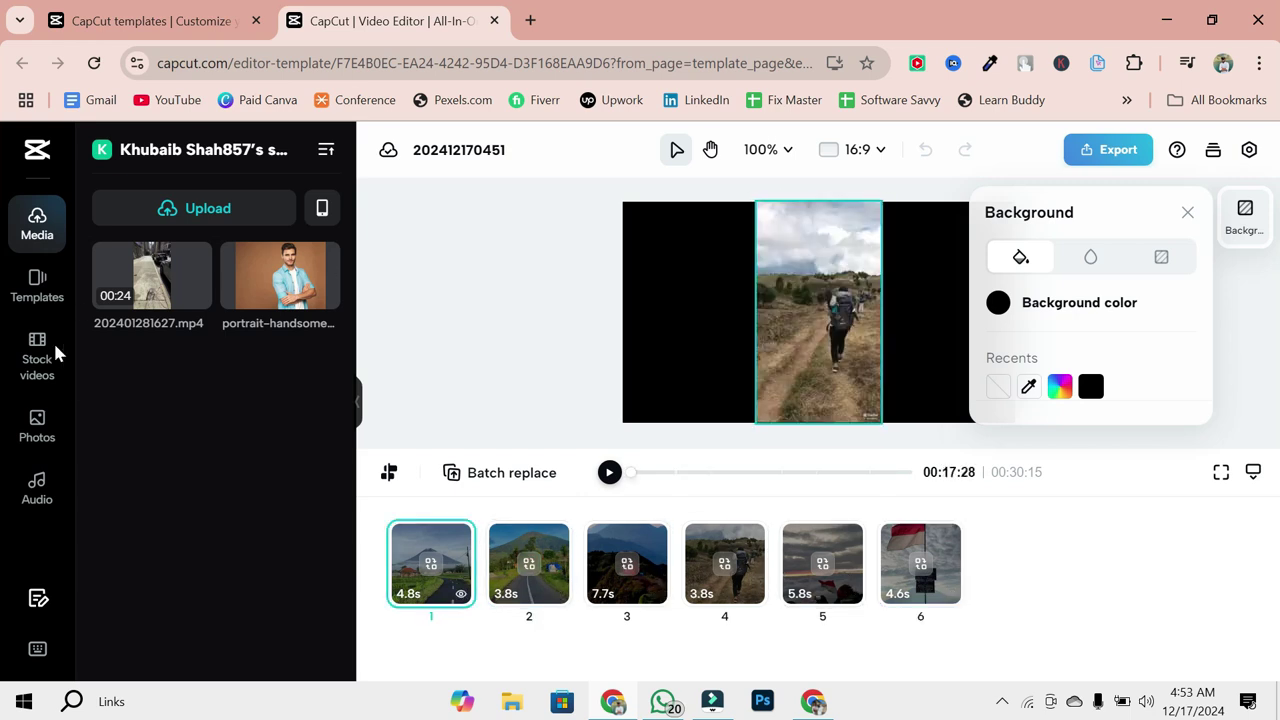
pyautogui.click(37, 285)
pyautogui.click(40, 362)
pyautogui.click(37, 425)
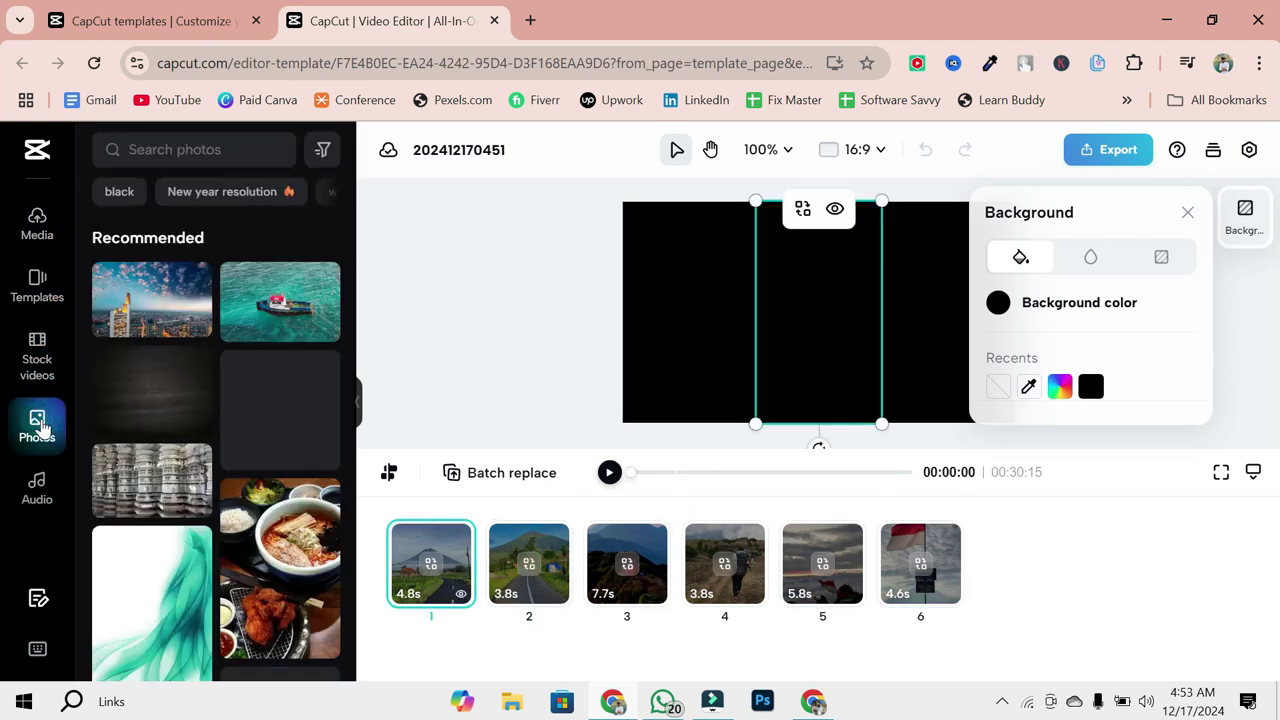
pyautogui.moveTo(288, 393); pyautogui.dragTo(543, 570)
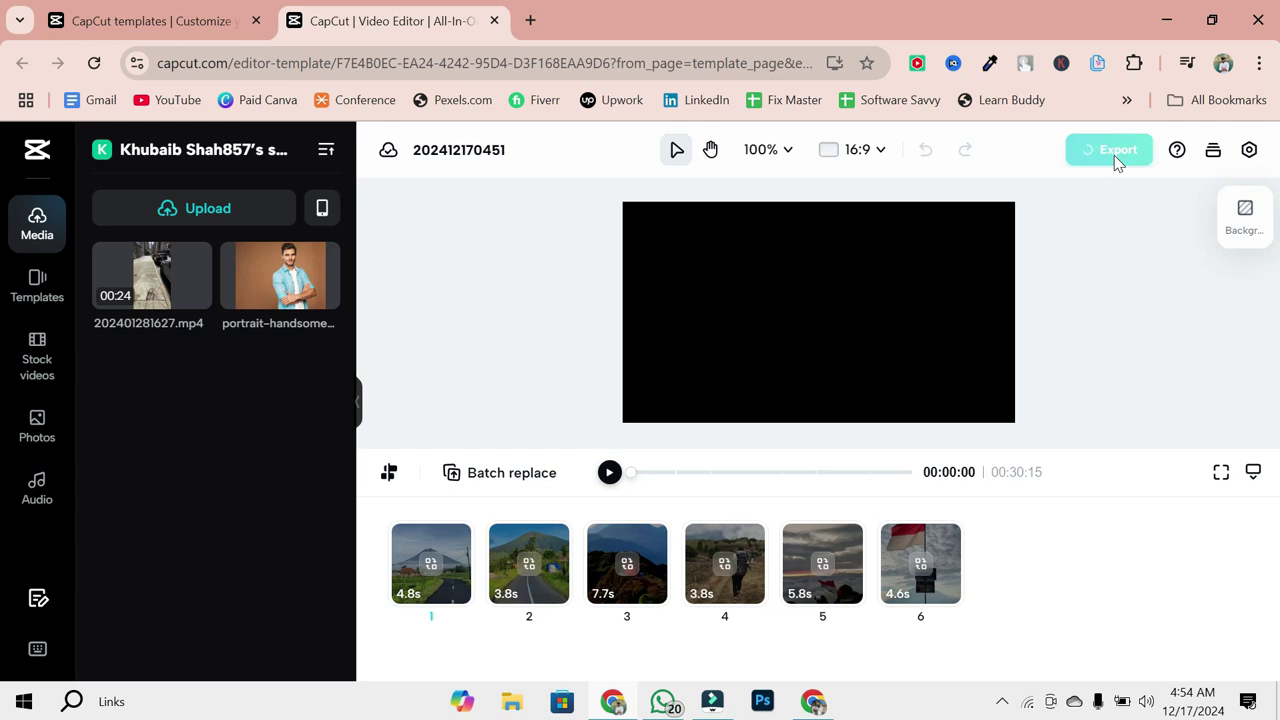
# Step: Download-export the video as 'Fix master' in MP4 at 720p and 30fps
pyautogui.click(1116, 160)
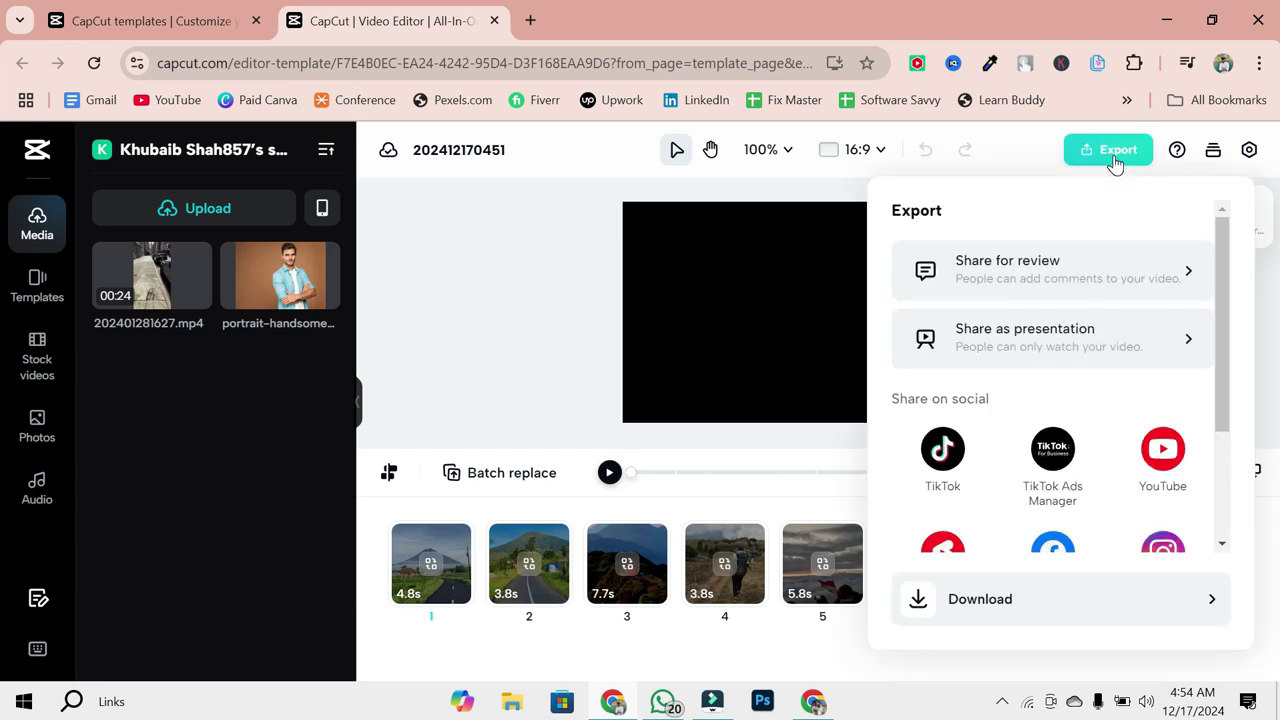
pyautogui.scroll(-1, 1030, 366)
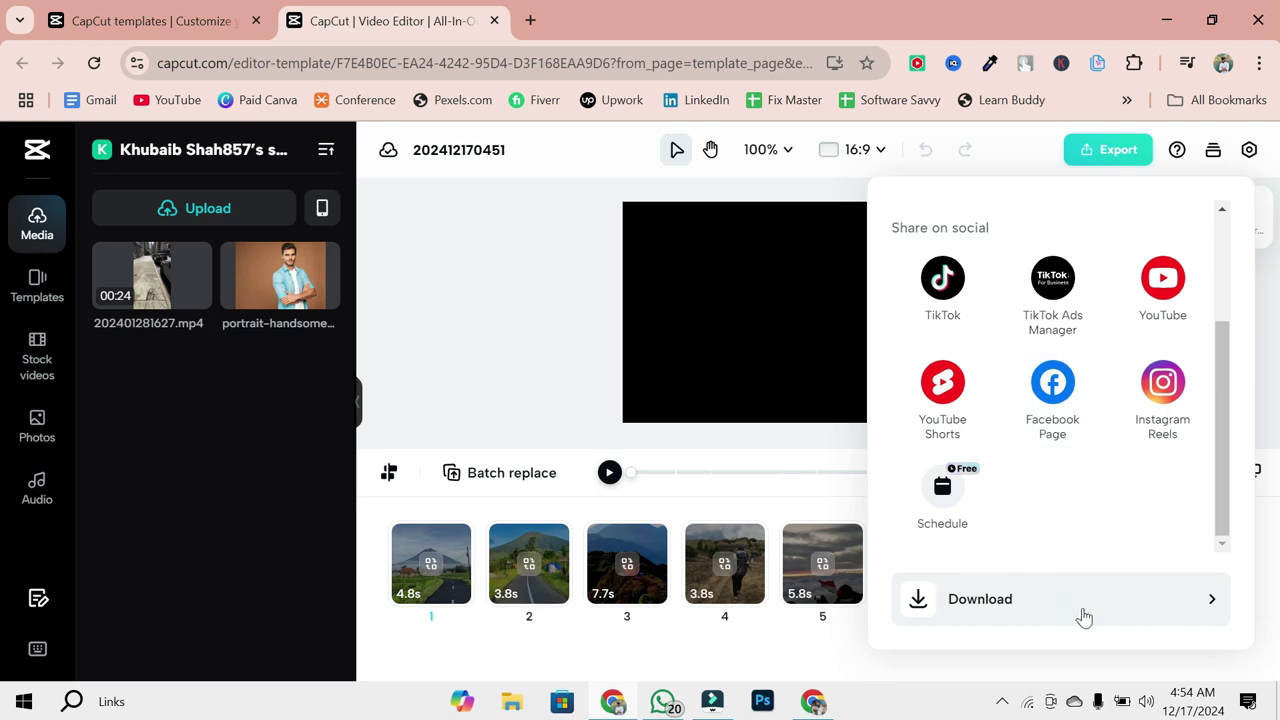
pyautogui.click(1086, 611)
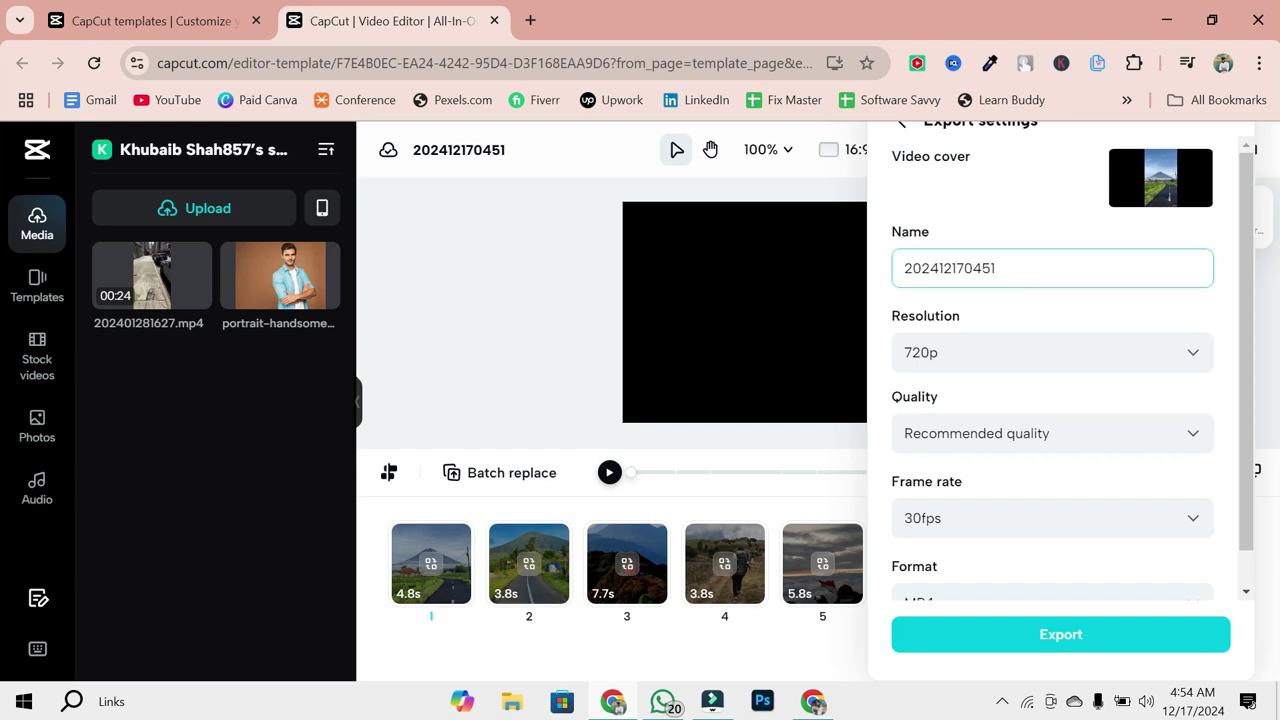
pyautogui.click(949, 268)
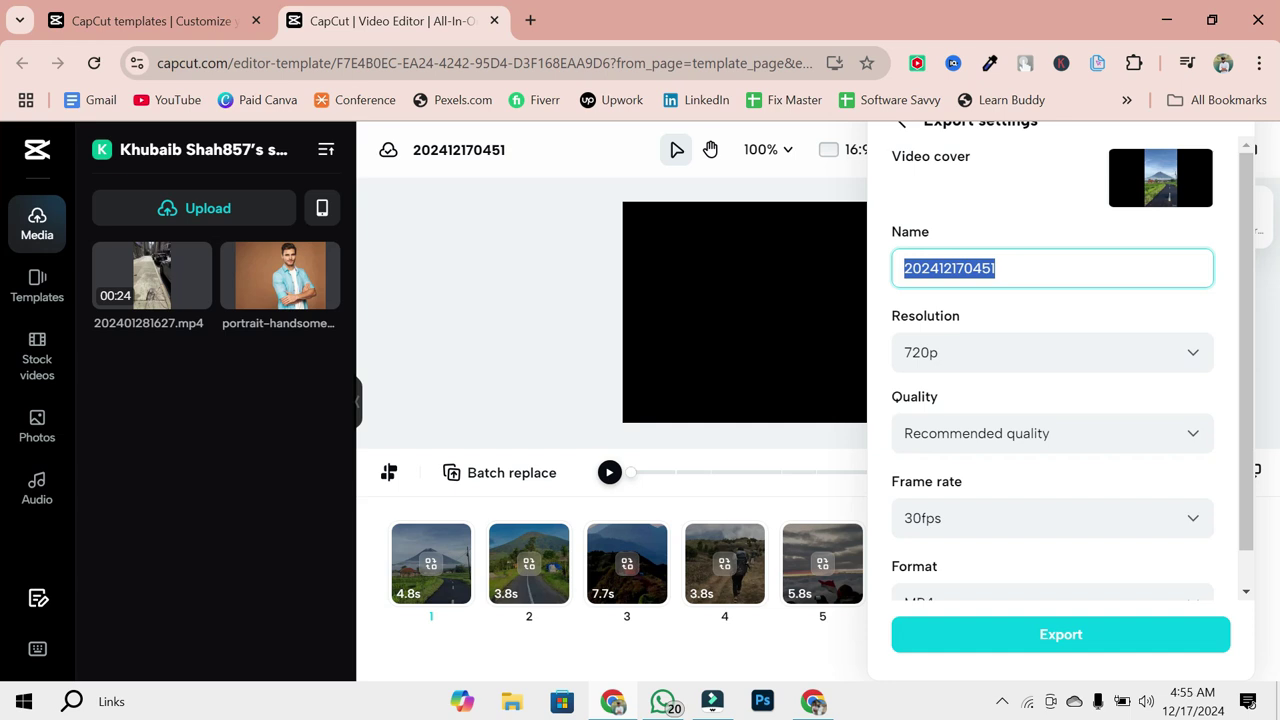
pyautogui.write('khuba')
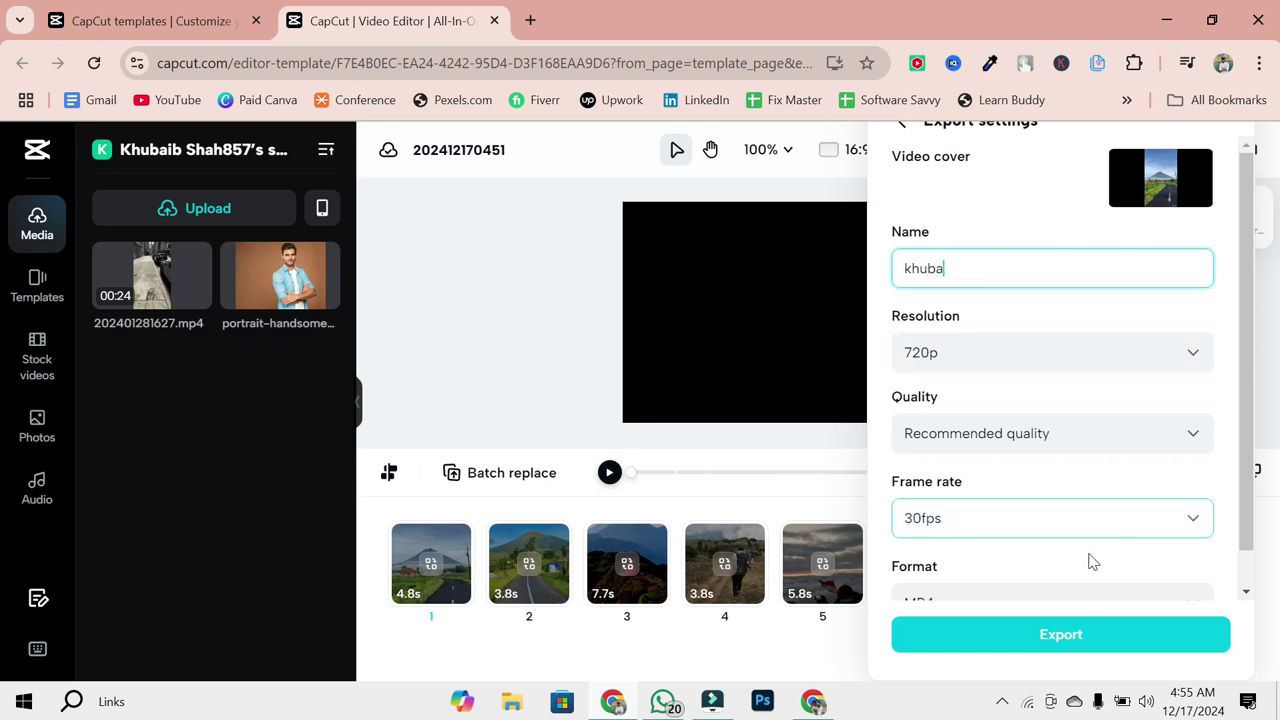
pyautogui.write('ib')
pyautogui.press('BackSpace')
pyautogui.press('BackSpace')
pyautogui.press('BackSpace')
pyautogui.press('BackSpace')
pyautogui.press('BackSpace')
pyautogui.press('BackSpace')
pyautogui.press('BackSpace')
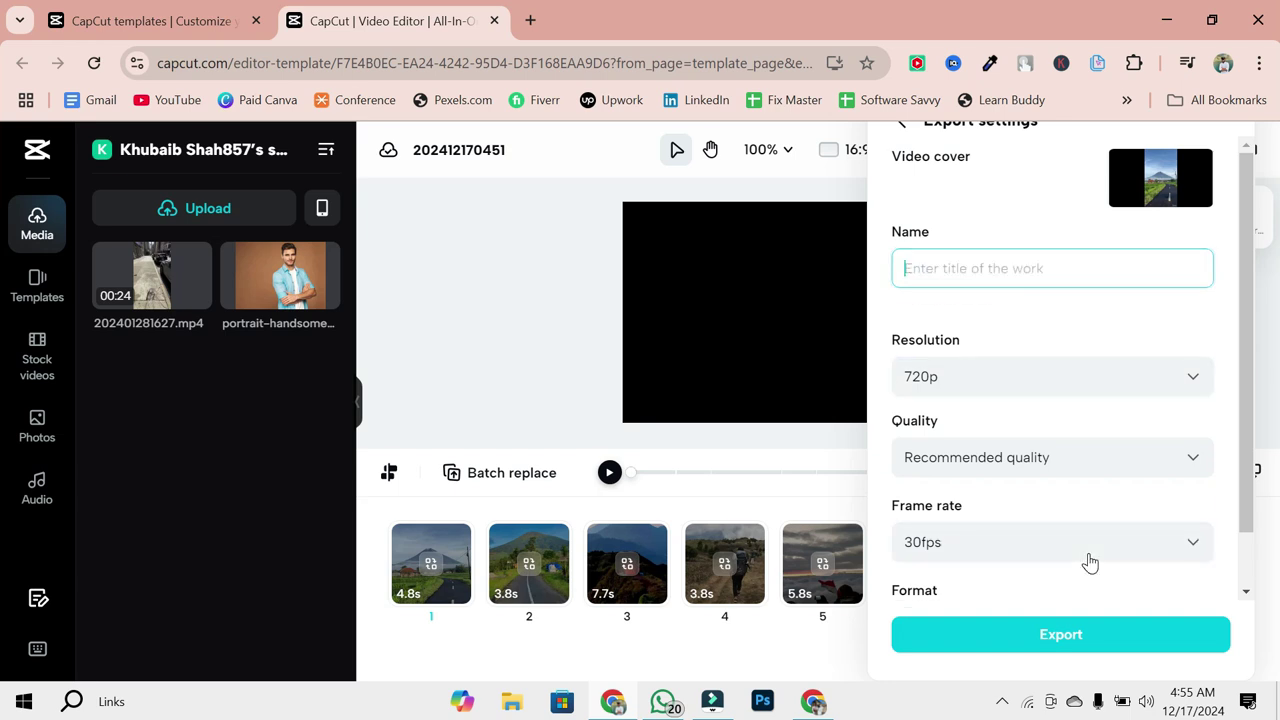
pyautogui.write('Fix m')
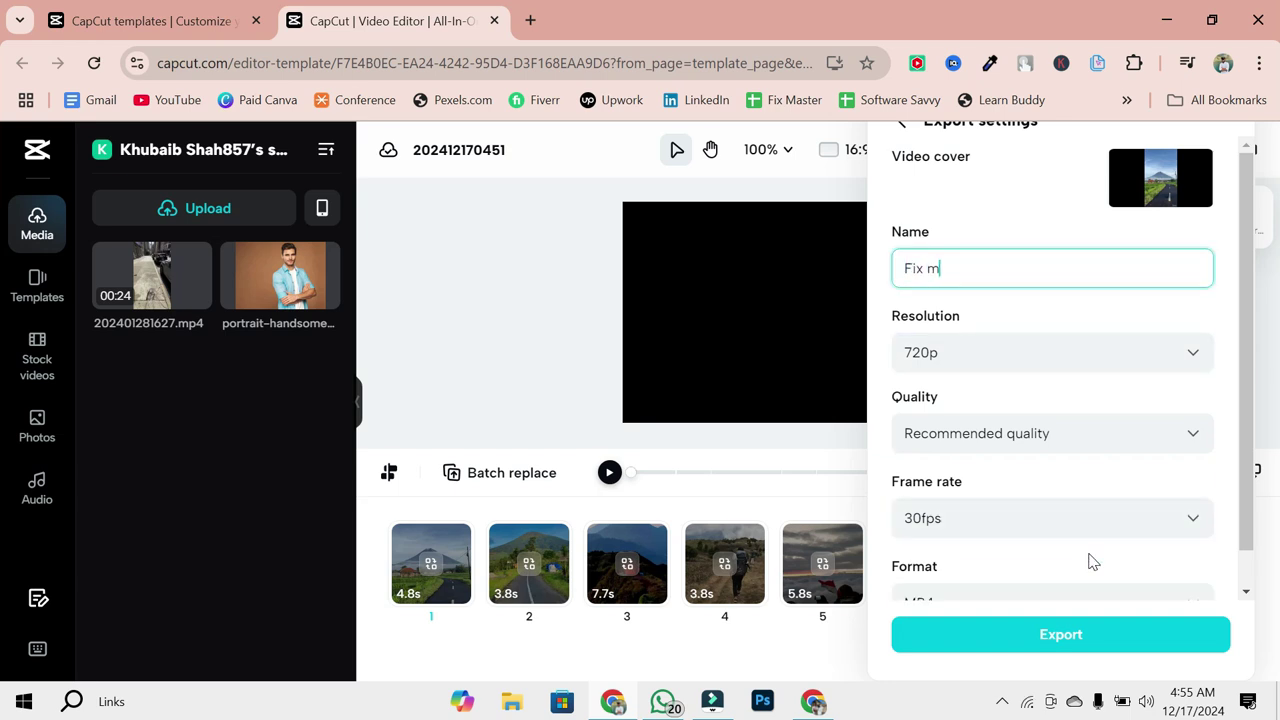
pyautogui.write('aster')
pyautogui.scroll(-1, 1057, 466)
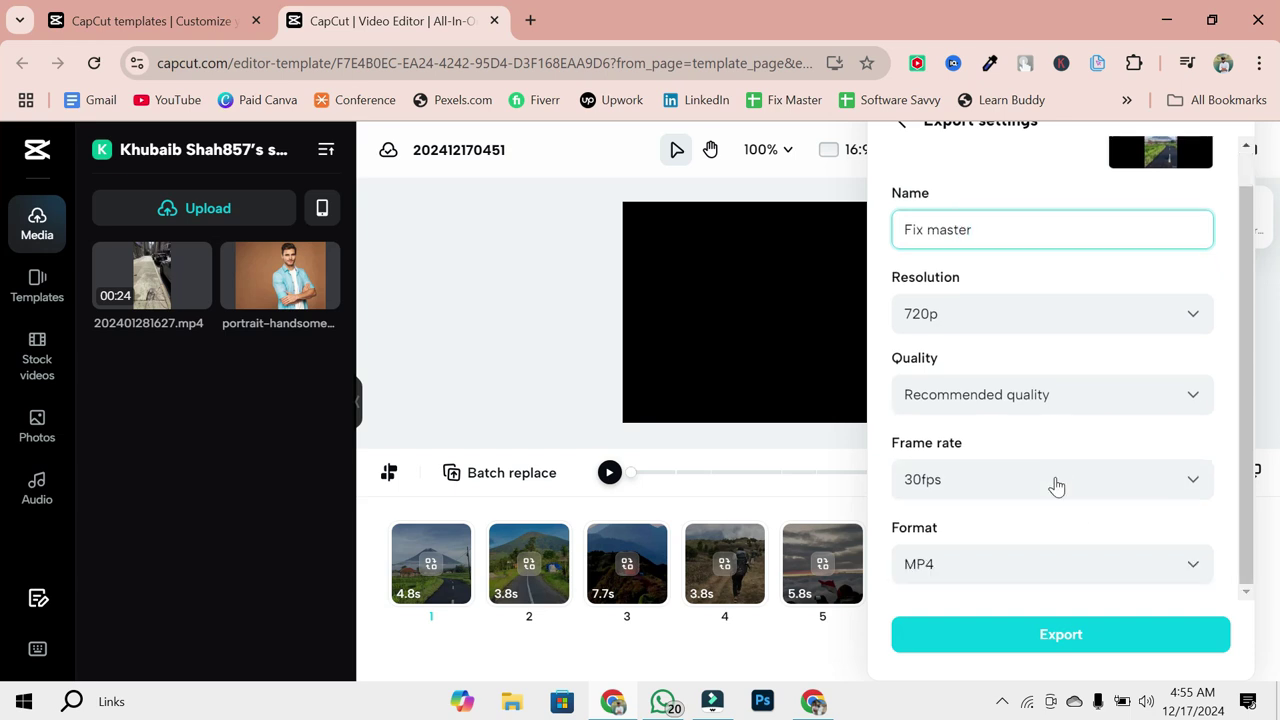
pyautogui.click(1069, 635)
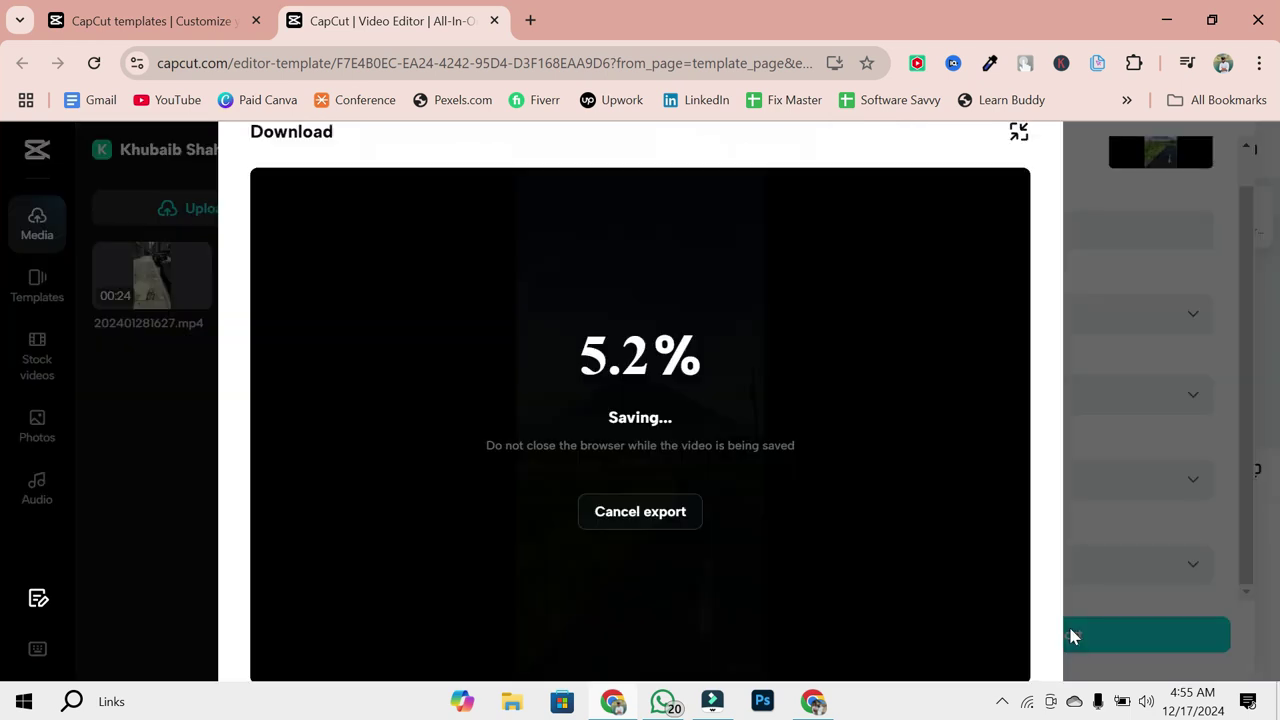